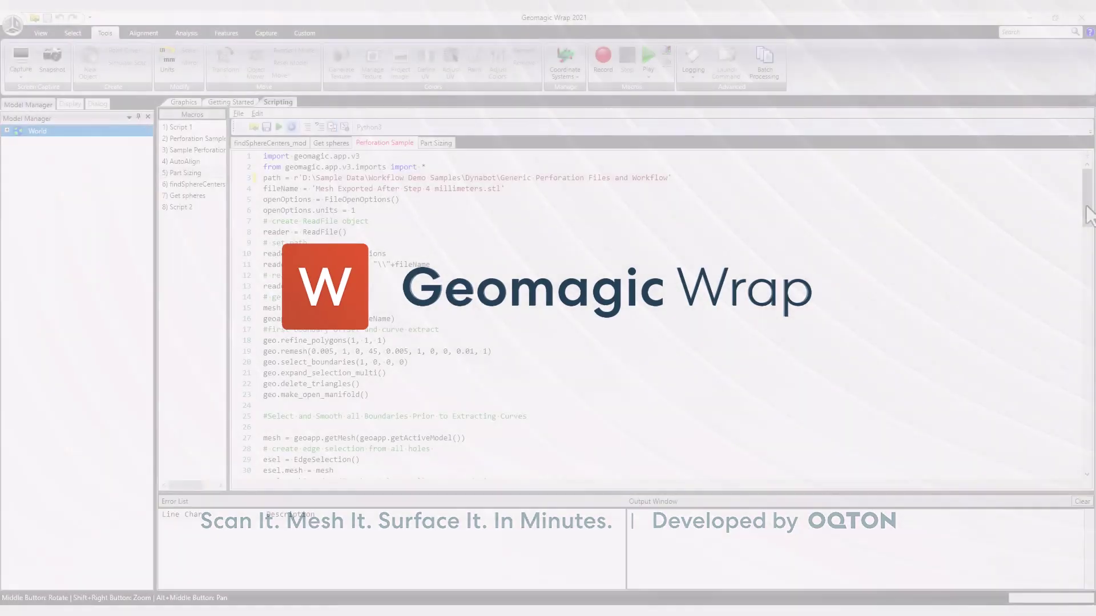
- Run the Sample Perforation Python script from the Scripting panel
{"action": "left_click_drag", "start_coordinate": [1087, 217], "coordinate": [1084, 465]}
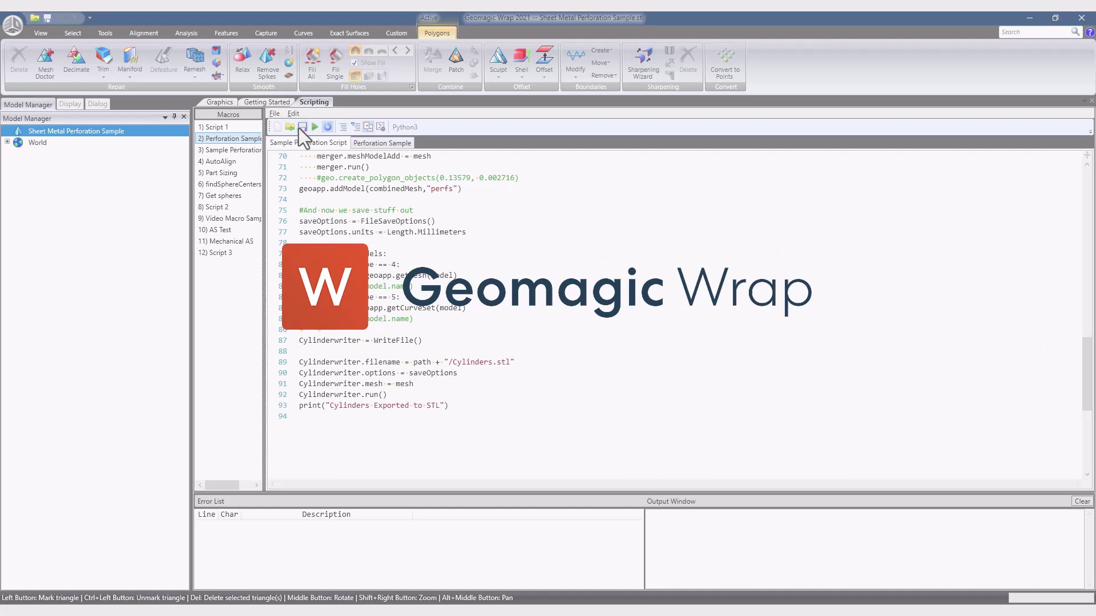
{"action": "left_click", "coordinate": [314, 128]}
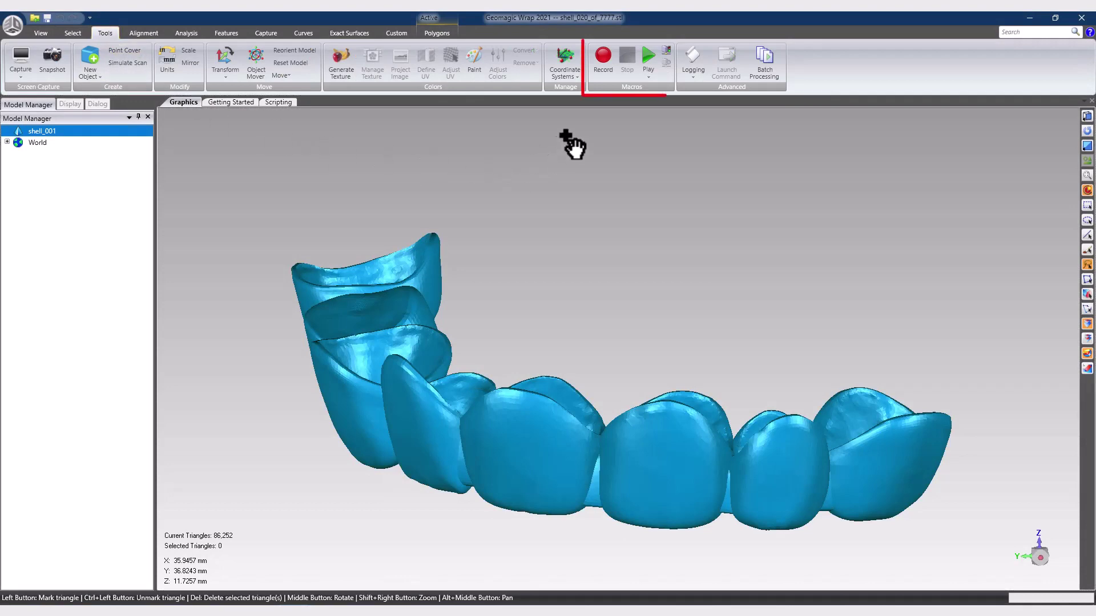
- Start recording a new macro named 'Video Macro Sample'
{"action": "left_click", "coordinate": [601, 75]}
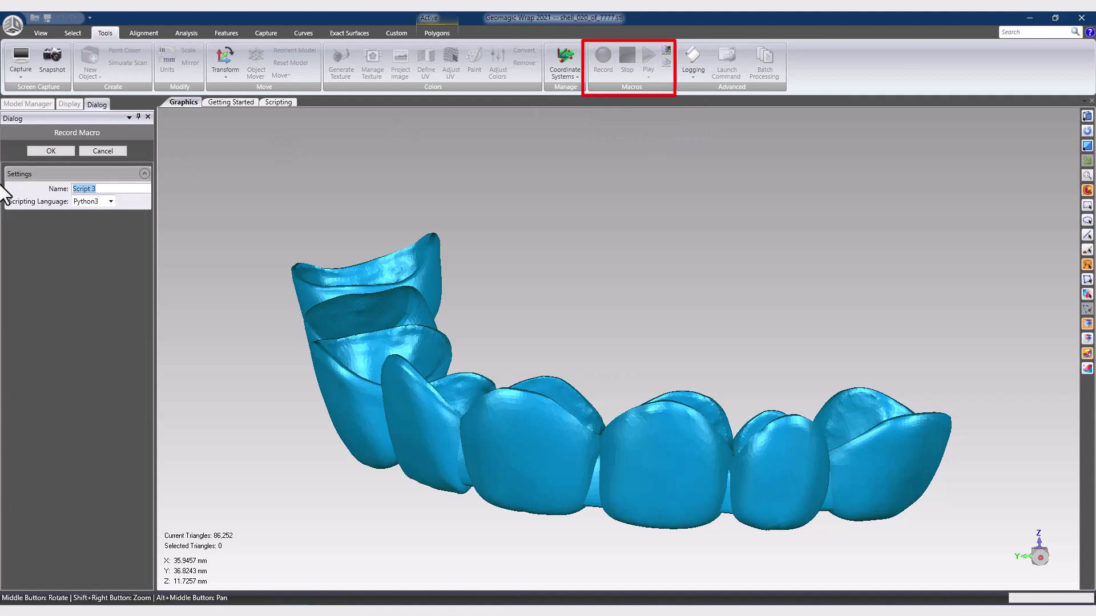
{"action": "type", "text": "Video Macro Sample"}
{"action": "left_click", "coordinate": [45, 151]}
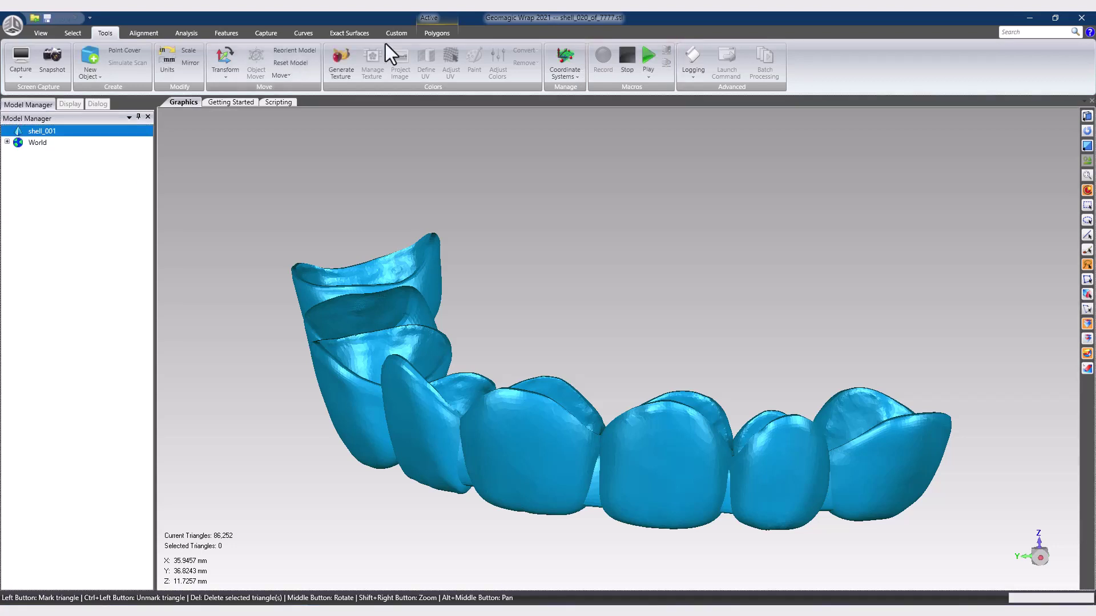
- Repair shell_001 with Mesh Doctor and fill all its holes
{"action": "left_click", "coordinate": [436, 32]}
{"action": "left_click", "coordinate": [45, 61]}
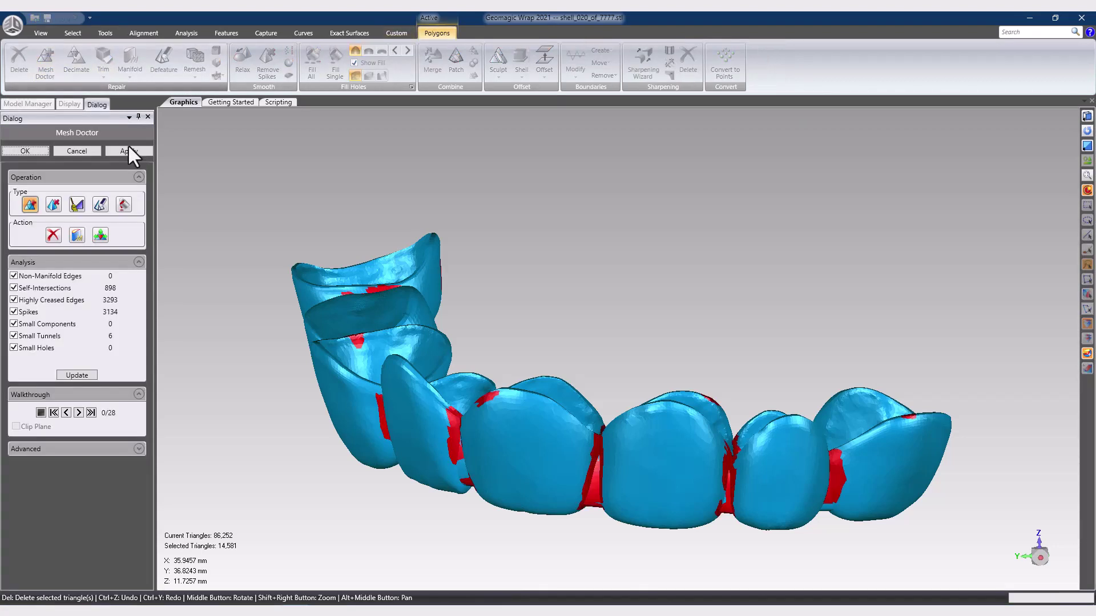
{"action": "left_click", "coordinate": [23, 151]}
{"action": "left_click", "coordinate": [312, 63]}
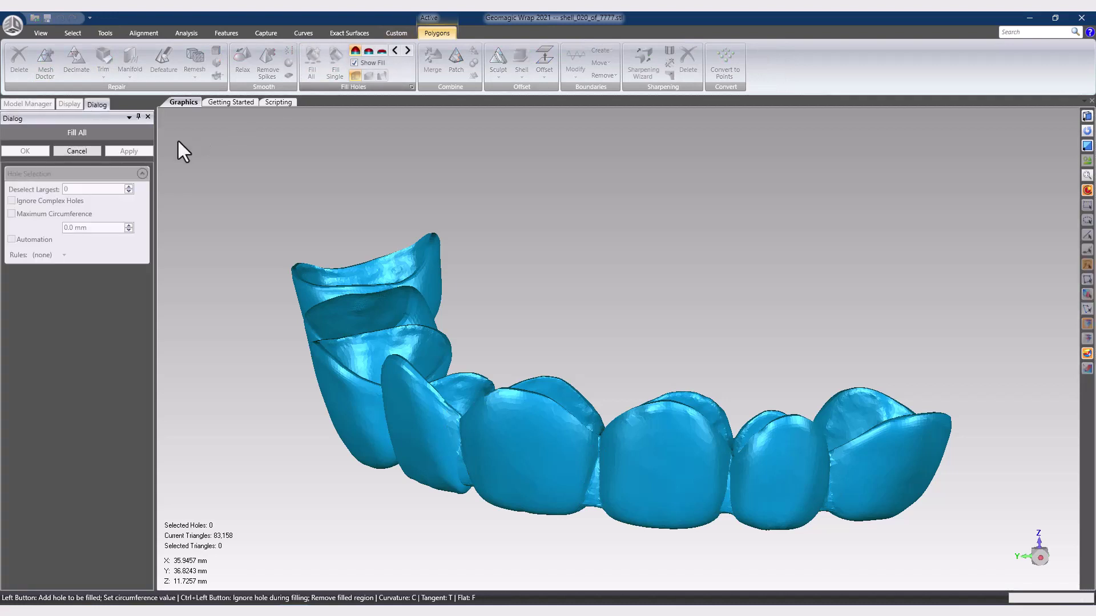
{"action": "left_click", "coordinate": [126, 152]}
{"action": "left_click", "coordinate": [76, 151]}
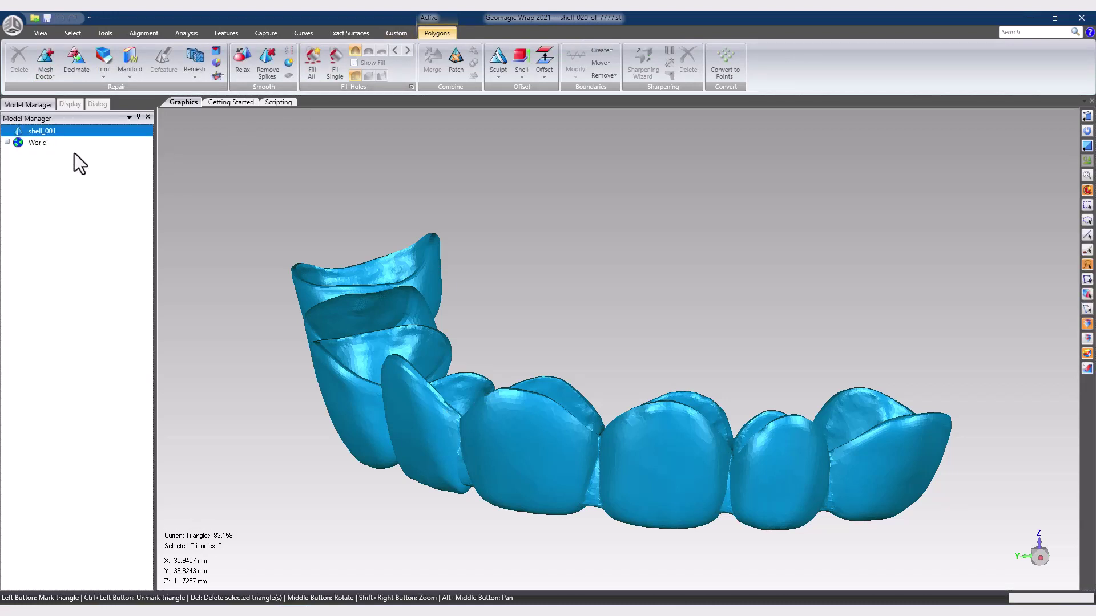
- Make the mesh an open manifold and enhance it for surfacing, leaving 83,158 triangles
{"action": "left_click", "coordinate": [132, 85]}
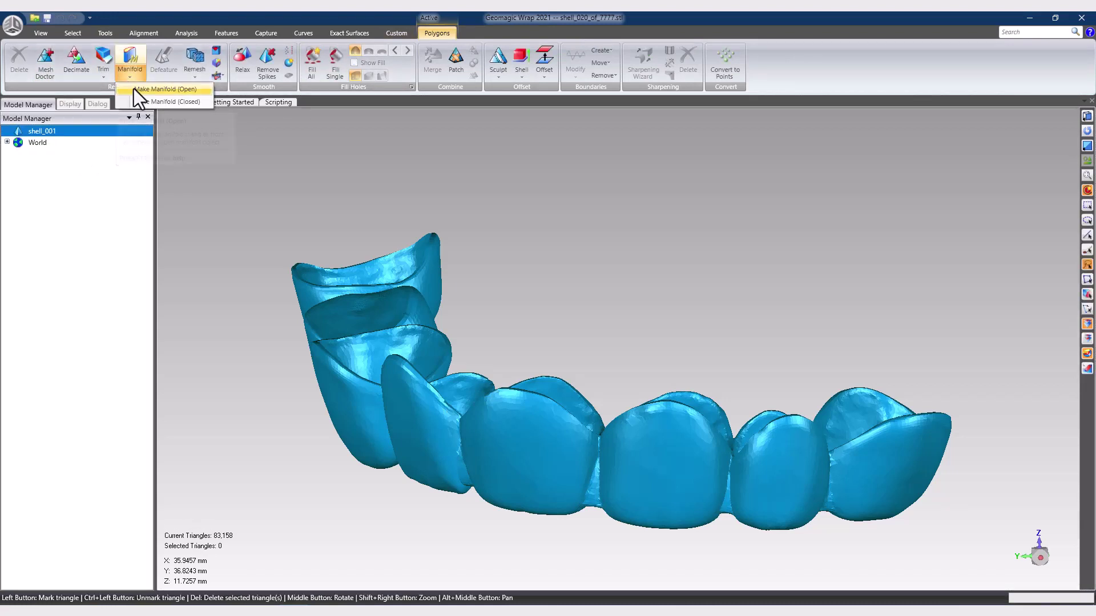
{"action": "left_click", "coordinate": [142, 105]}
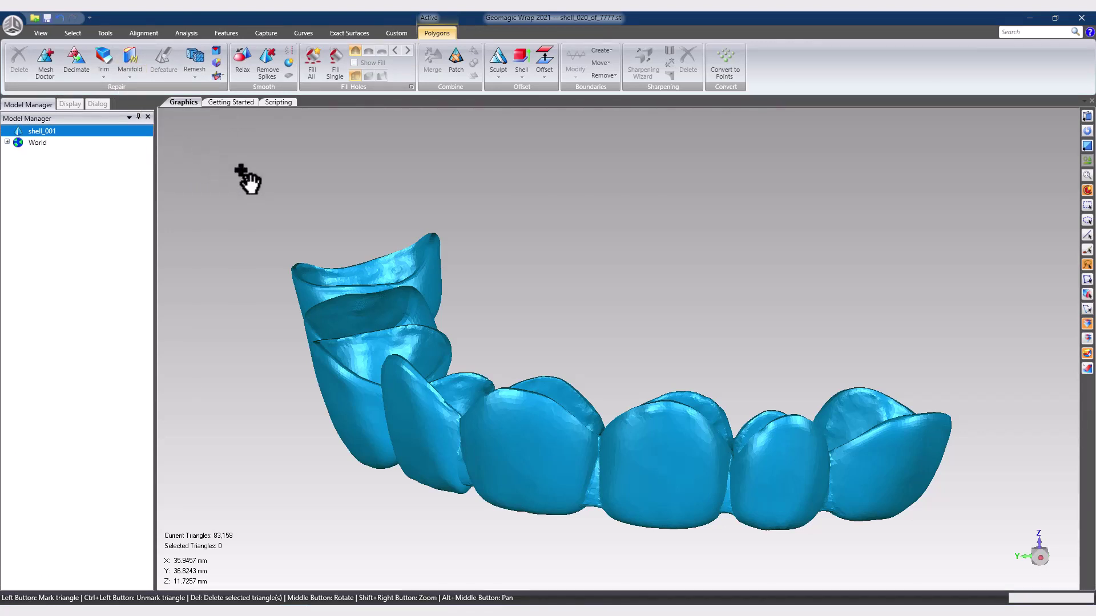
{"action": "left_click", "coordinate": [196, 77]}
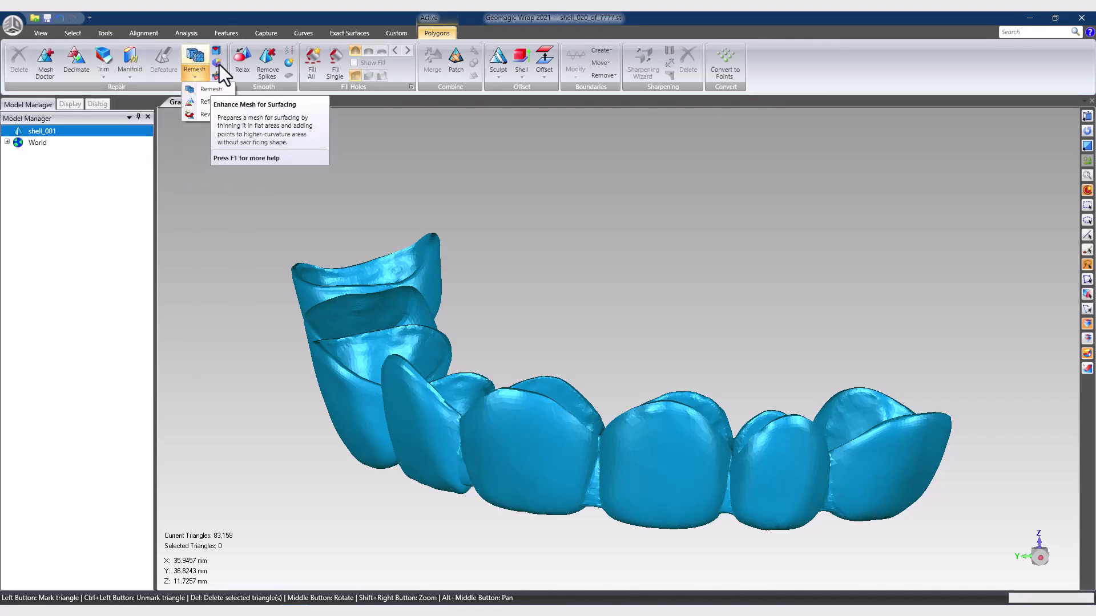
{"action": "left_click", "coordinate": [219, 64]}
{"action": "left_click", "coordinate": [130, 152]}
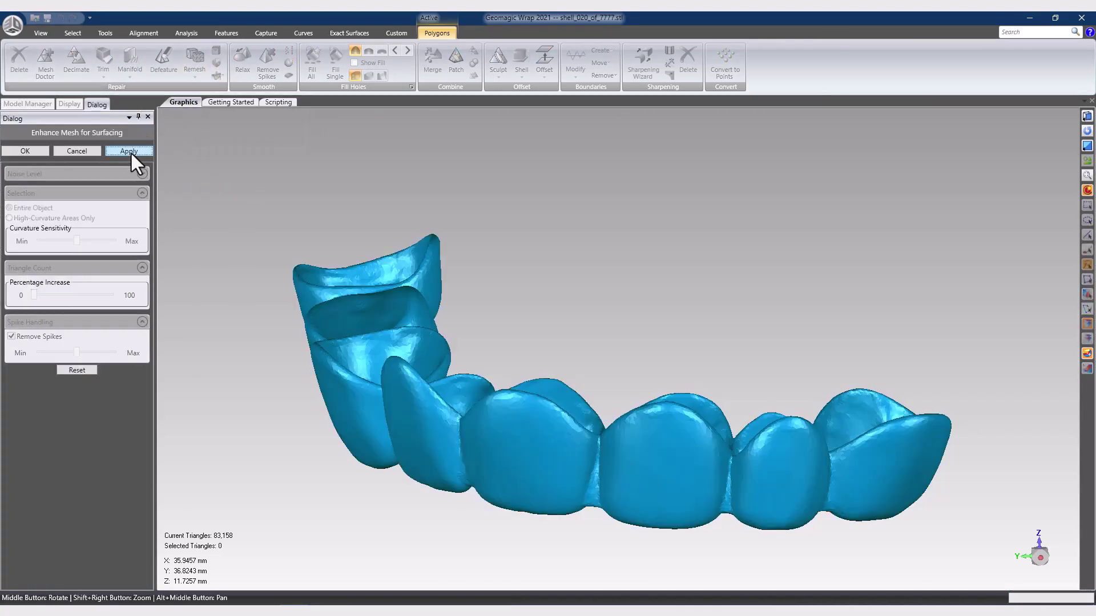
{"action": "left_click", "coordinate": [28, 150]}
- Run Exact Surfacing with Organic AutoSurface, fitting 298 surface patches over the arch
{"action": "left_click", "coordinate": [355, 33]}
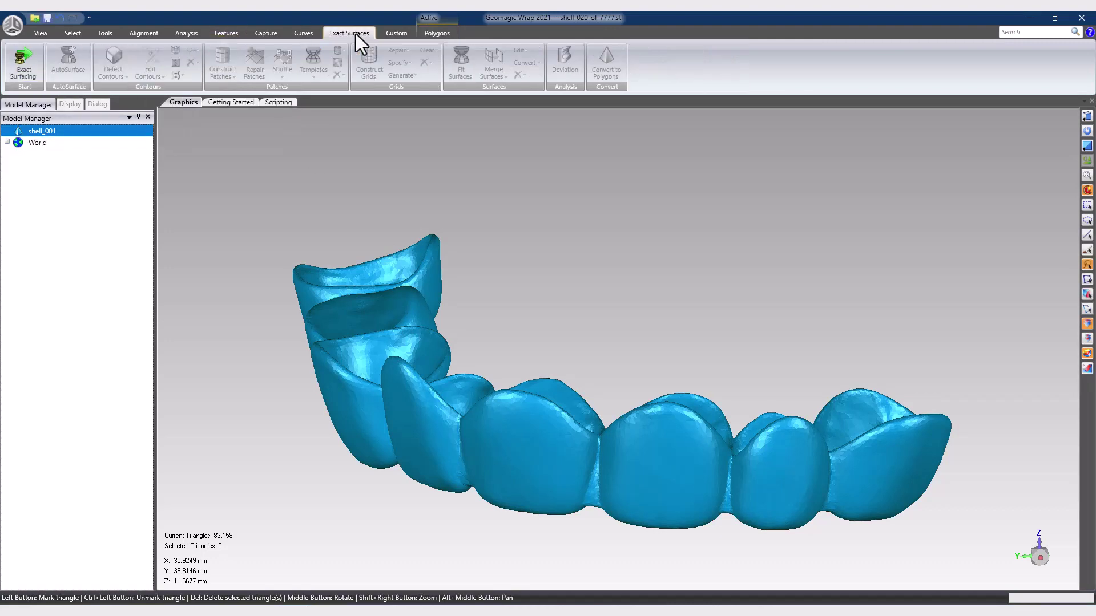
{"action": "left_click", "coordinate": [29, 75]}
{"action": "left_click", "coordinate": [81, 71]}
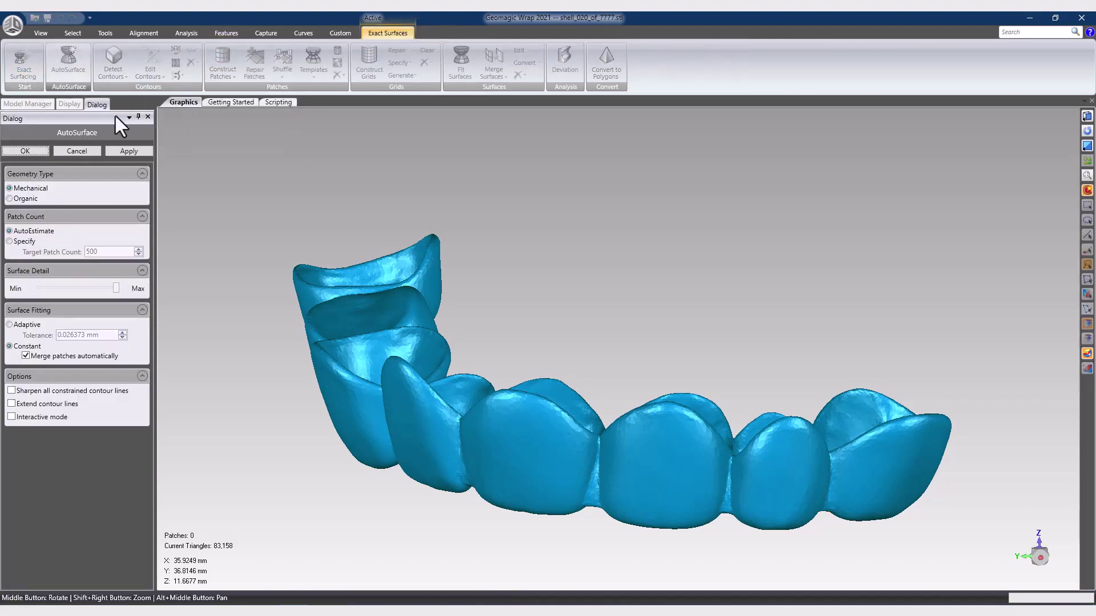
{"action": "left_click", "coordinate": [22, 199]}
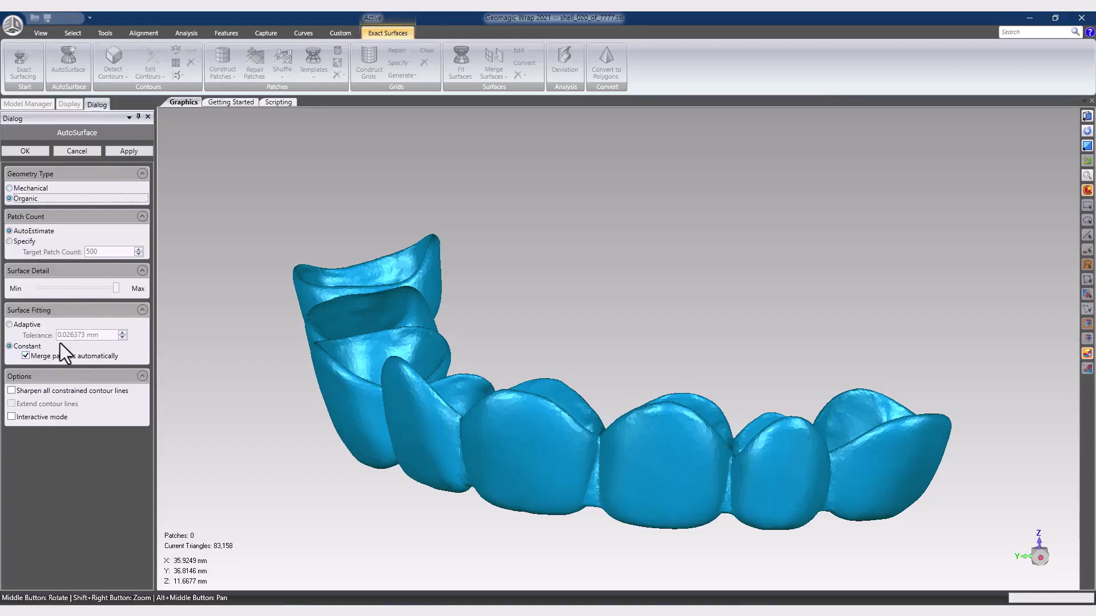
{"action": "left_click", "coordinate": [122, 154]}
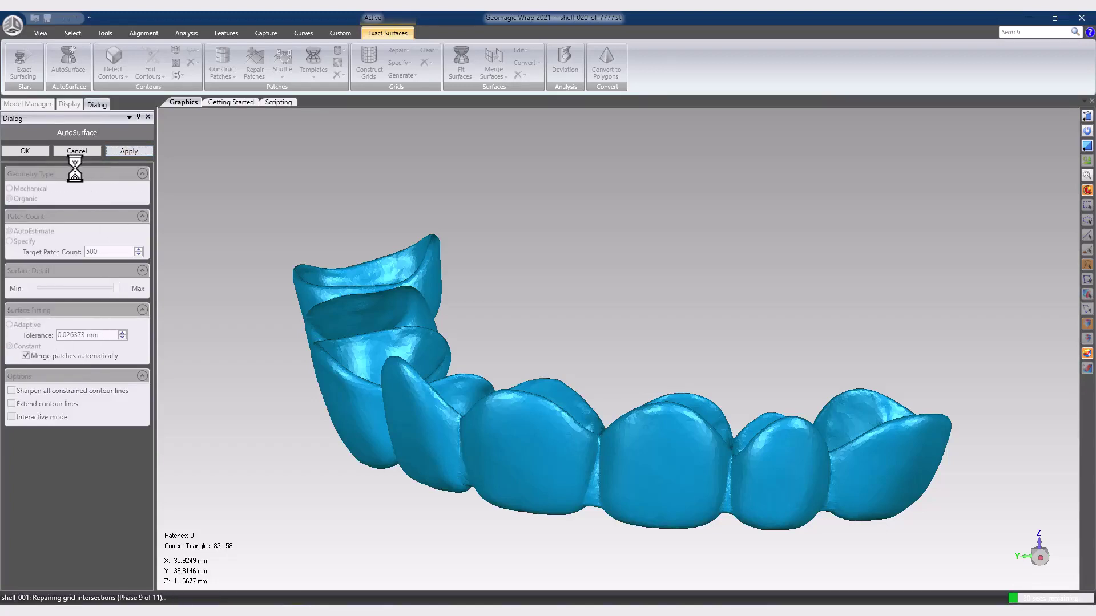
{"action": "left_click", "coordinate": [31, 153]}
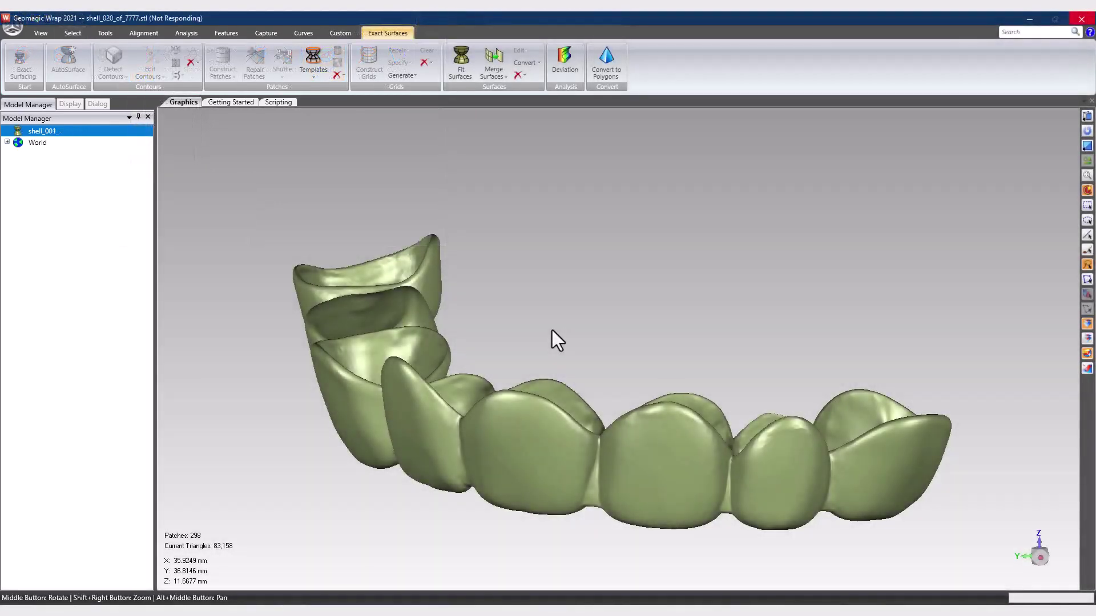
- Check the Macros folder path in Options > Directories, then show the Play macro list
{"action": "left_click", "coordinate": [11, 27]}
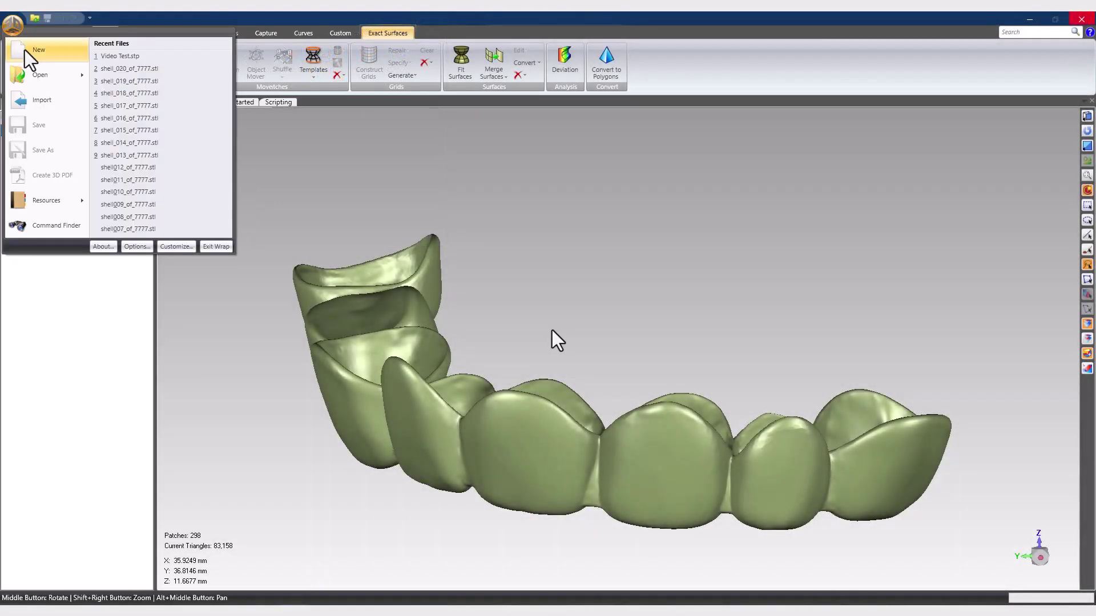
{"action": "left_click", "coordinate": [136, 246]}
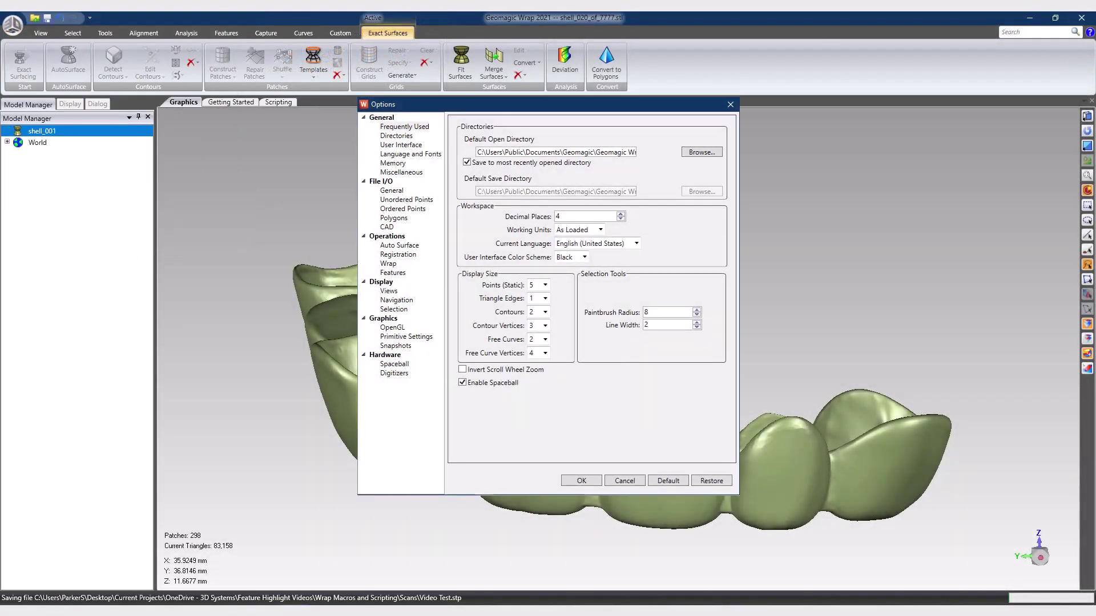
{"action": "left_click", "coordinate": [403, 137]}
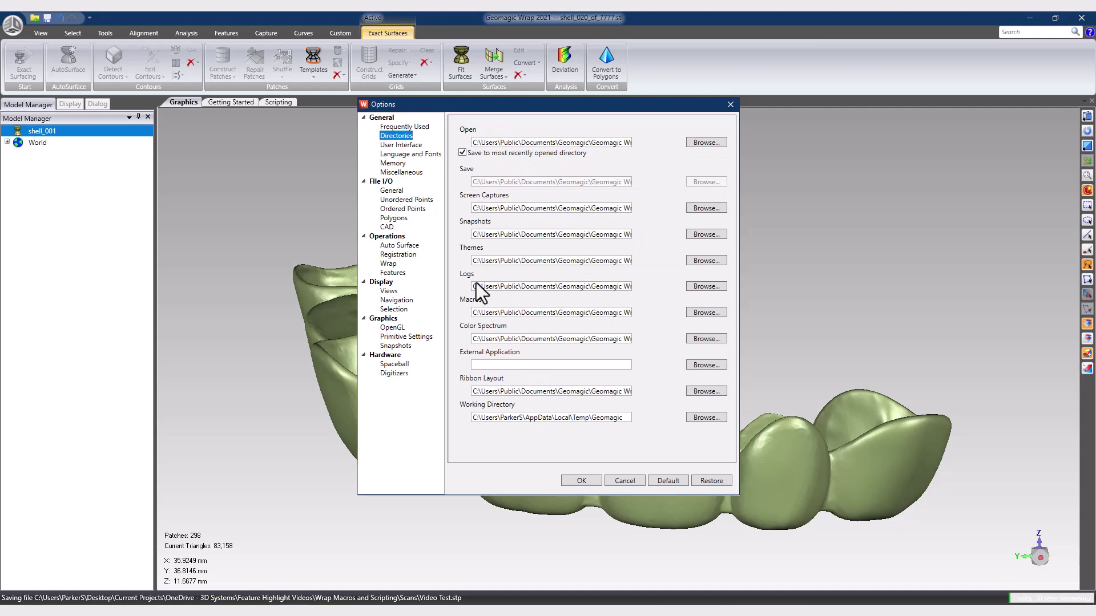
{"action": "left_click_drag", "start_coordinate": [474, 312], "coordinate": [660, 328]}
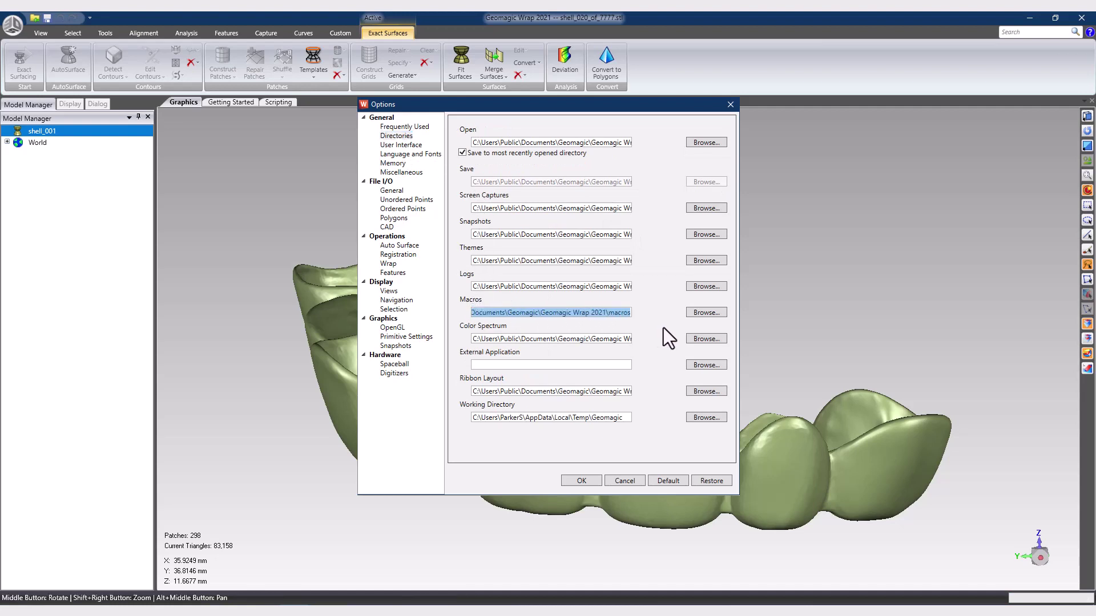
{"action": "key", "text": "Escape"}
{"action": "left_click", "coordinate": [105, 32]}
{"action": "left_click", "coordinate": [649, 75]}
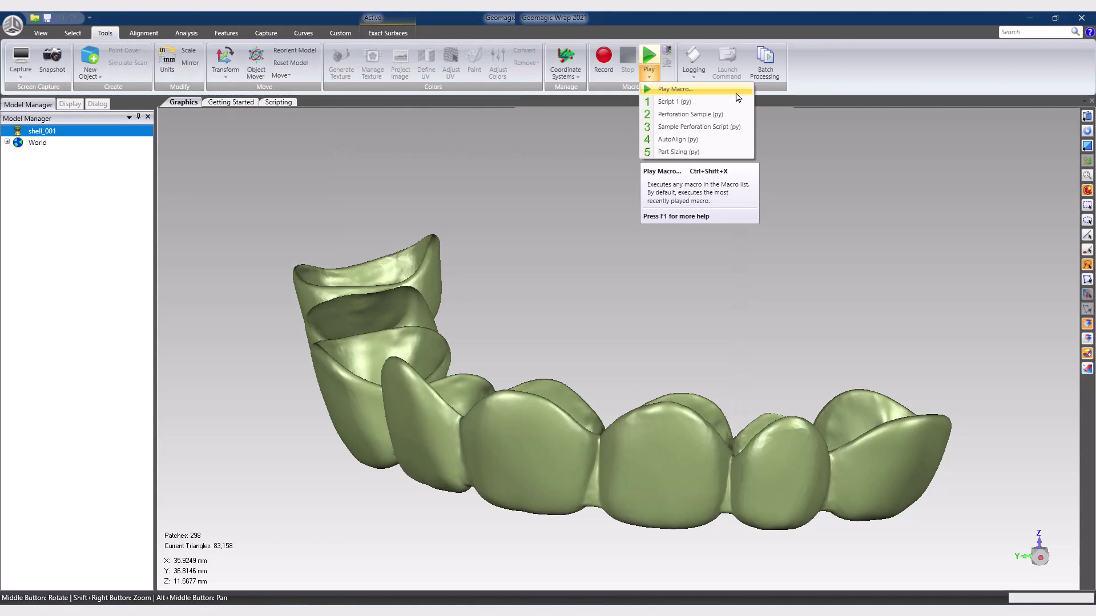
- Open the recorded Video Macro Sample script in the Python editor
{"action": "left_click", "coordinate": [279, 102]}
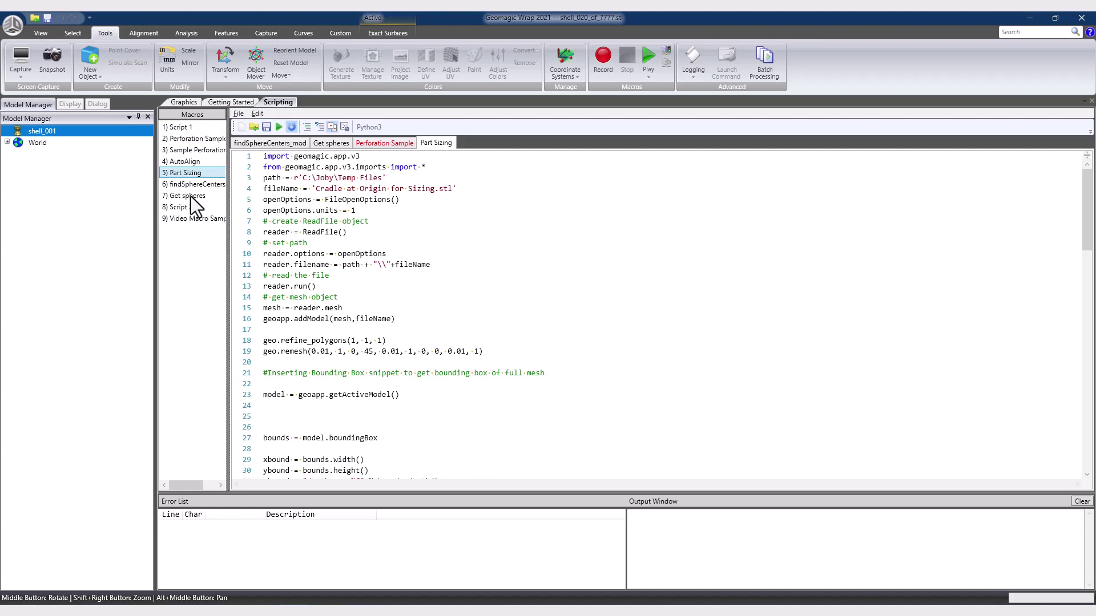
{"action": "double_click", "coordinate": [192, 219]}
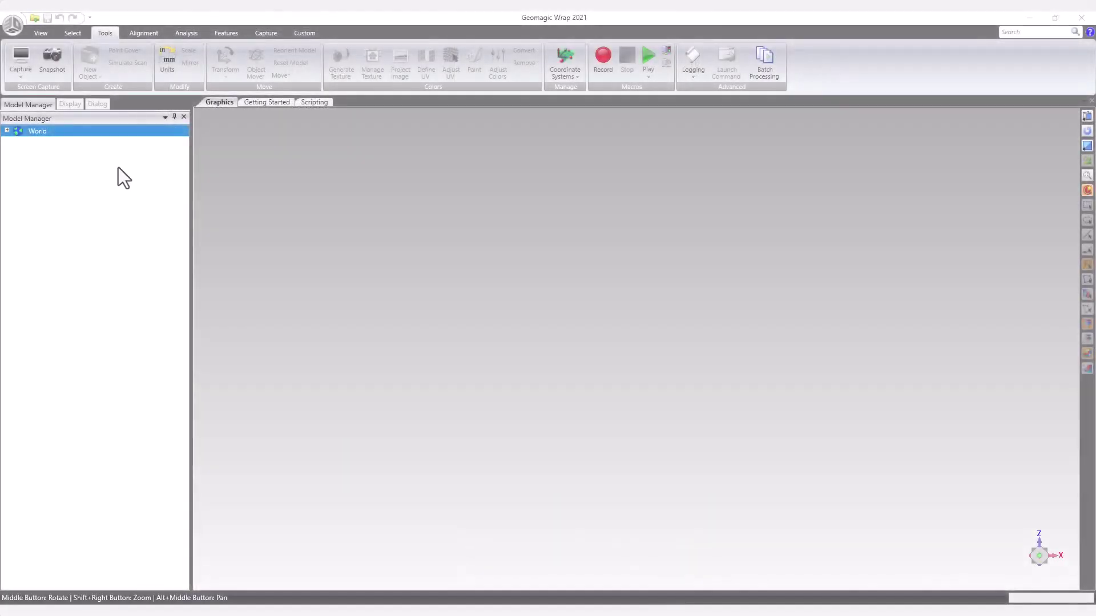
- Import Crown_2.stl, declining the Mesh Doctor repair
{"action": "left_click", "coordinate": [7, 23]}
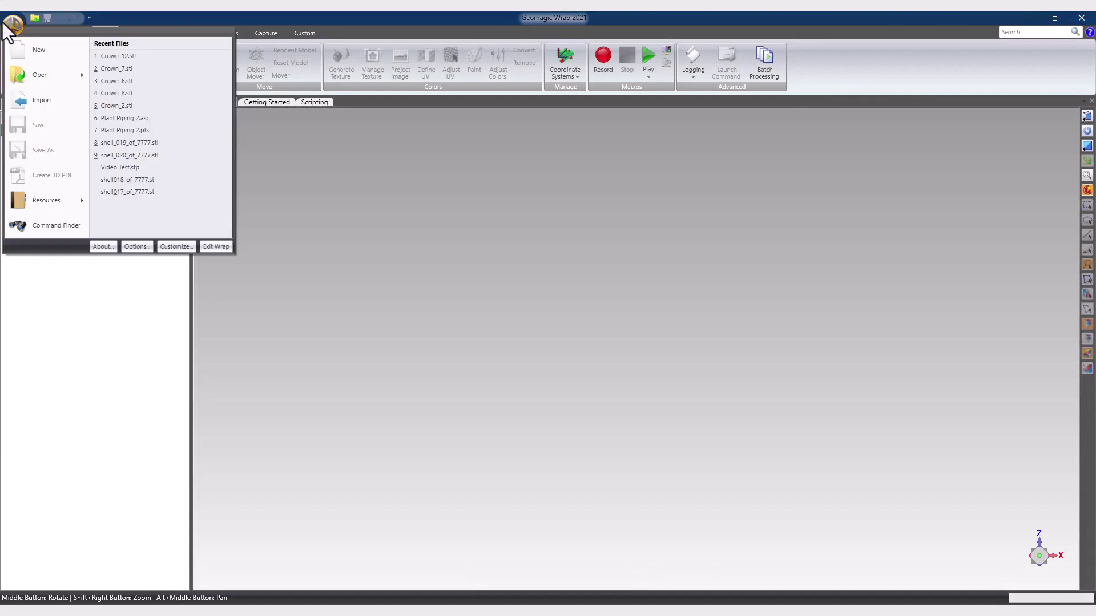
{"action": "left_click", "coordinate": [39, 102]}
{"action": "left_click", "coordinate": [217, 109]}
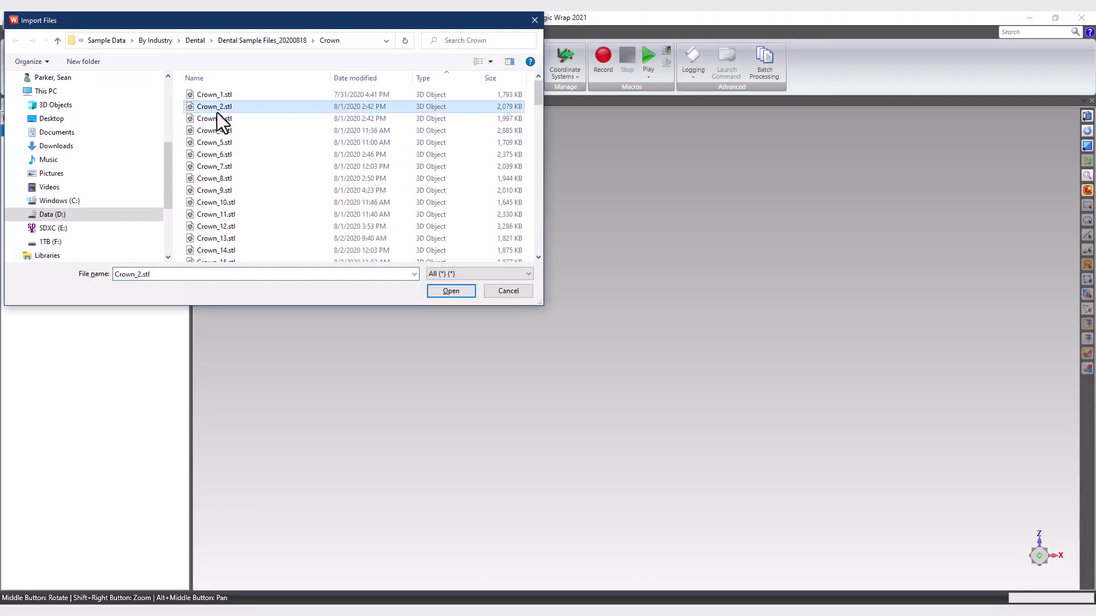
{"action": "left_click", "coordinate": [452, 291]}
{"action": "left_click", "coordinate": [570, 332]}
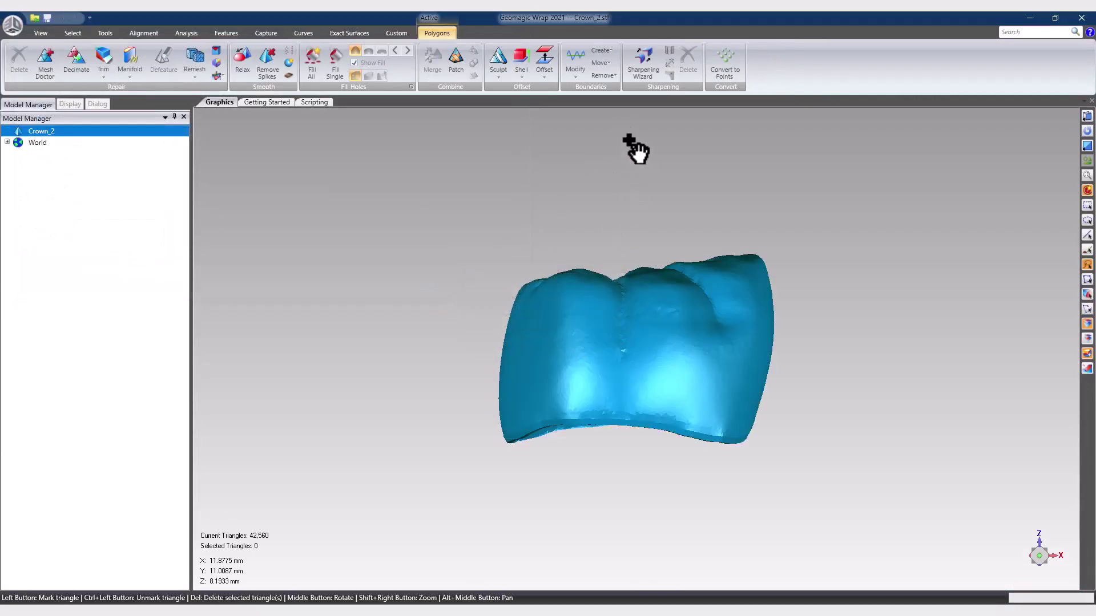
- Play the Video Macro Sample macro on the crown
{"action": "left_click", "coordinate": [111, 34]}
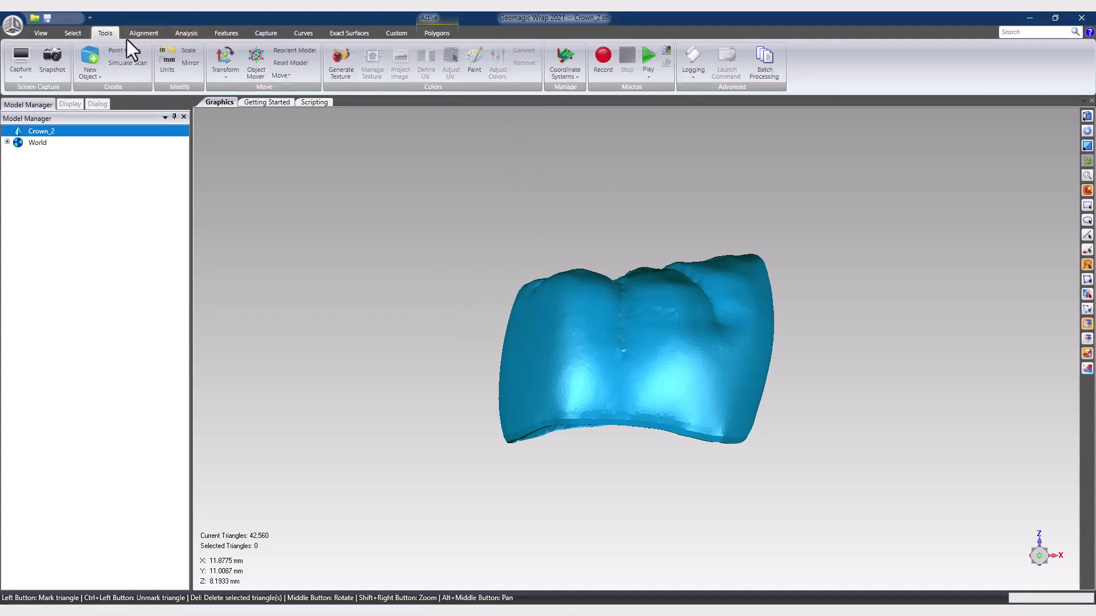
{"action": "left_click", "coordinate": [647, 78]}
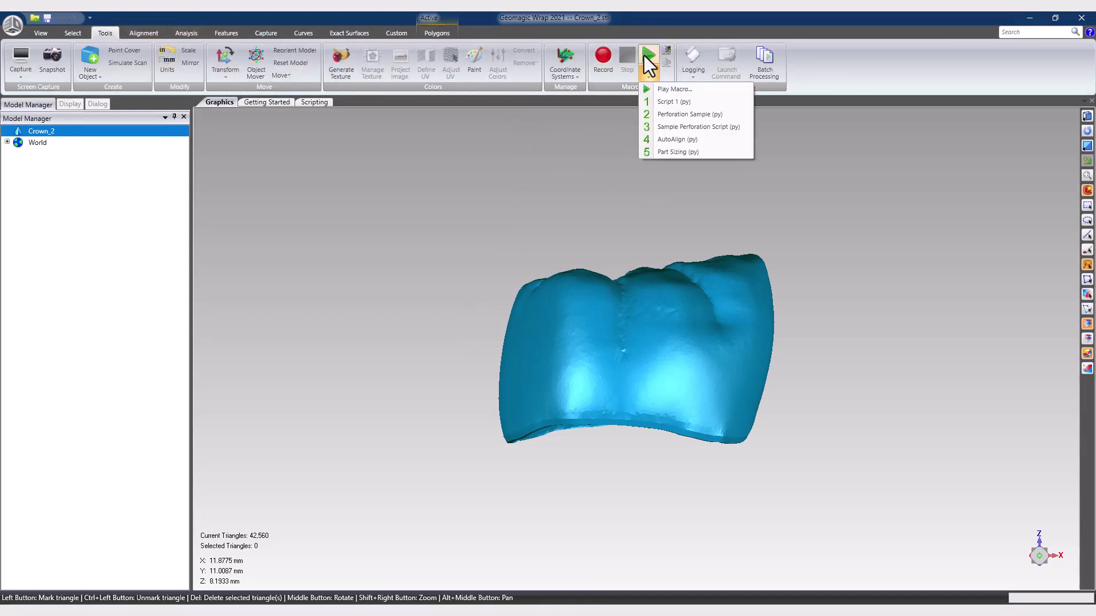
{"action": "left_click", "coordinate": [644, 56]}
{"action": "left_click", "coordinate": [61, 191]}
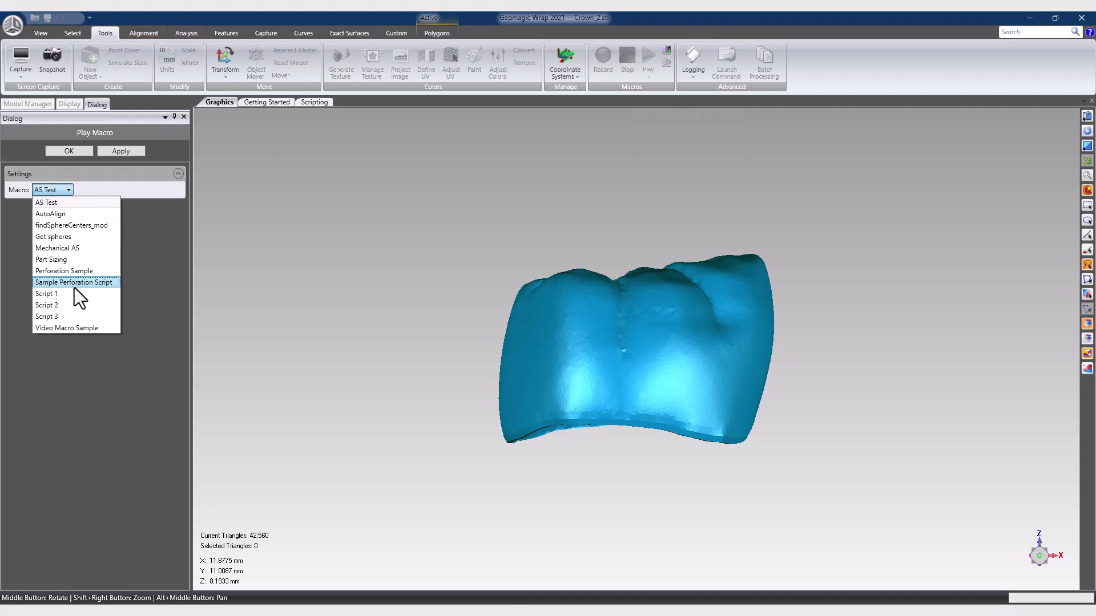
{"action": "left_click", "coordinate": [78, 327]}
{"action": "left_click", "coordinate": [121, 152]}
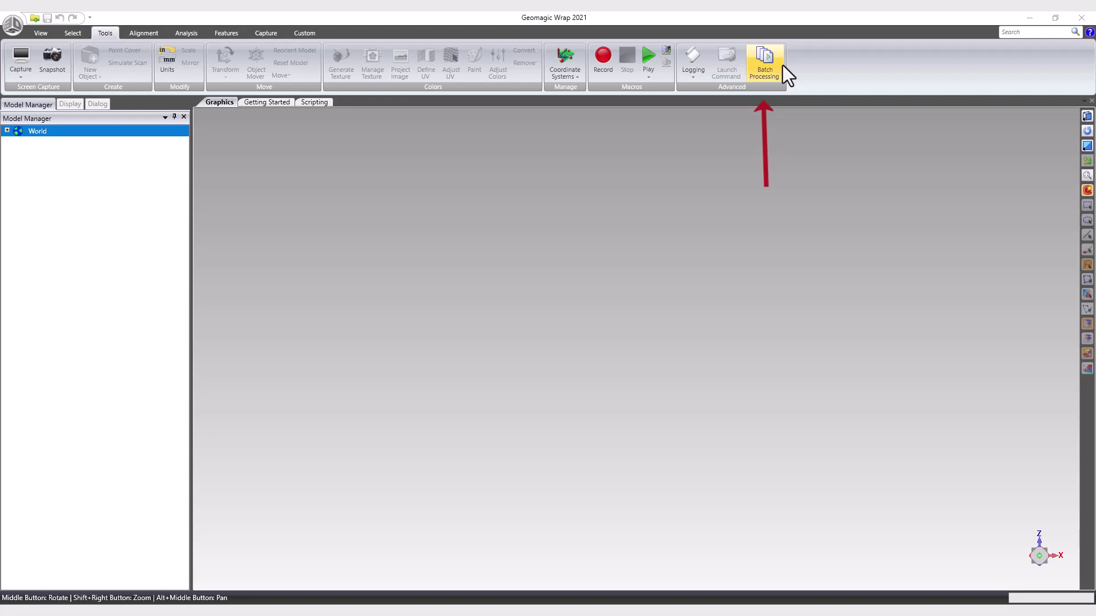
- Begin batch processing with Video Macro Sample as the macro, saving IGES files
{"action": "left_click", "coordinate": [764, 64]}
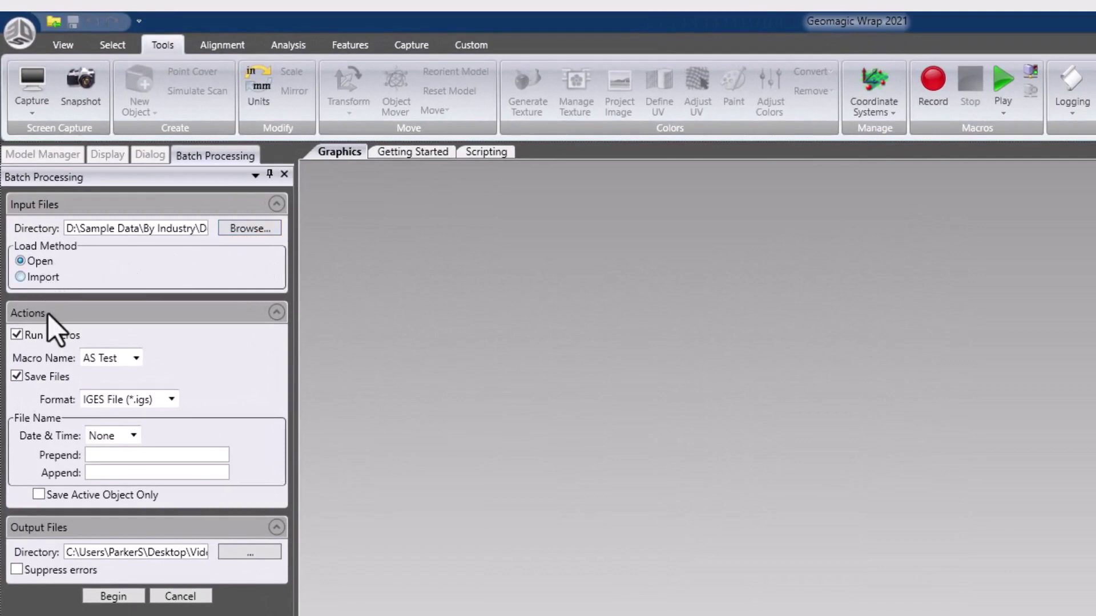
{"action": "left_click", "coordinate": [106, 358]}
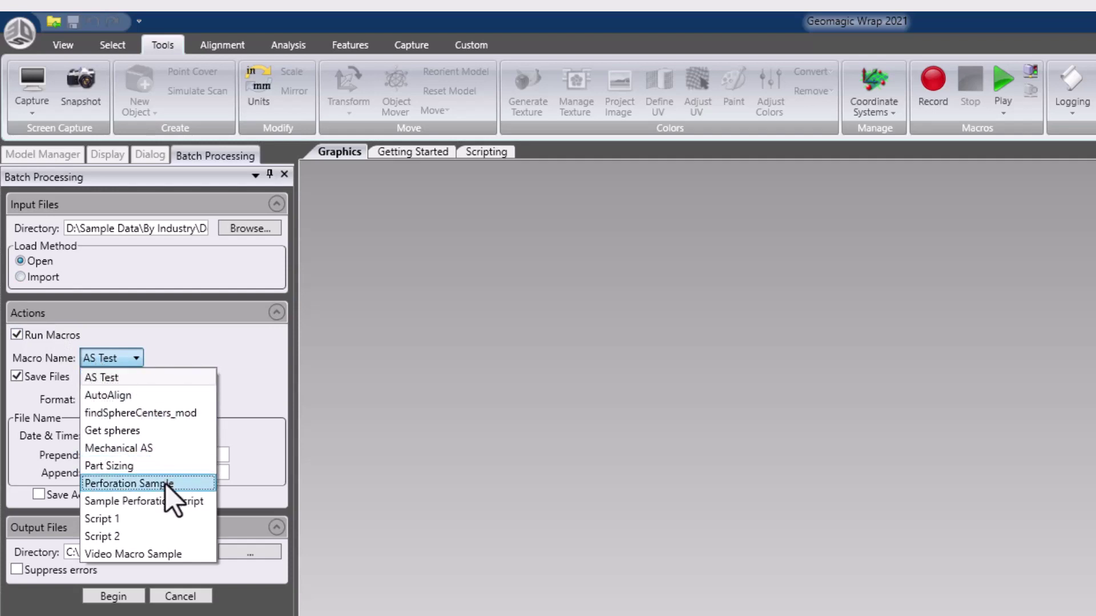
{"action": "left_click", "coordinate": [183, 554]}
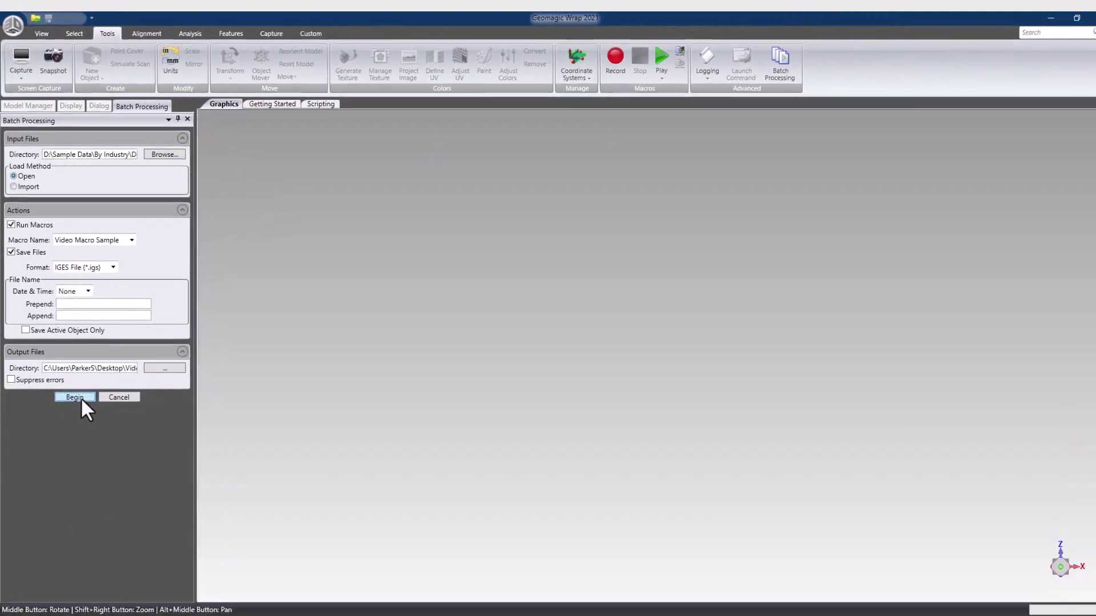
{"action": "left_click", "coordinate": [104, 510]}
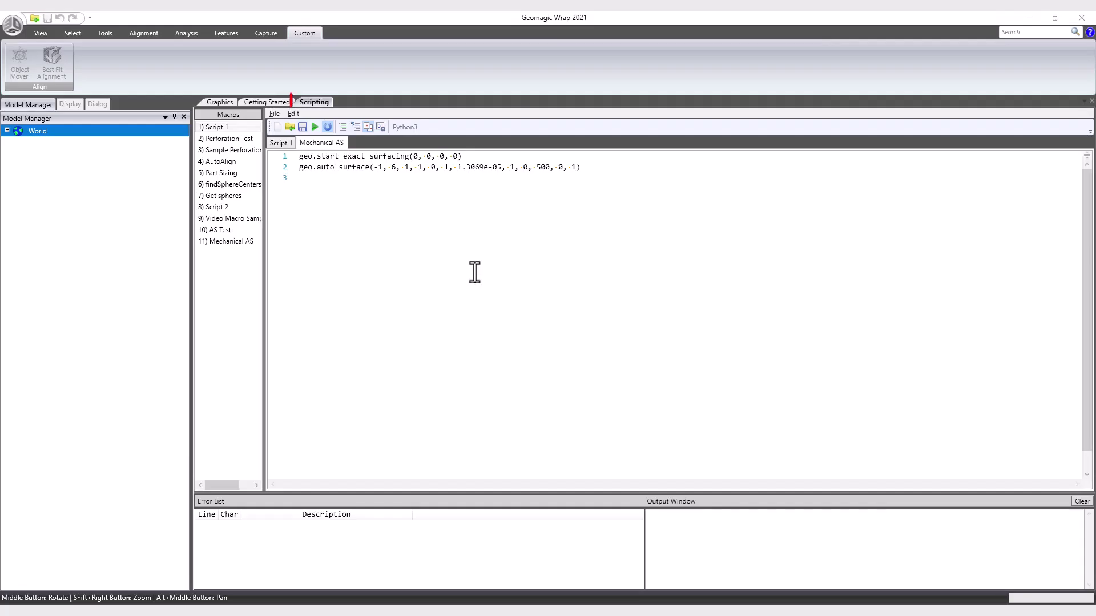
- Create macro Script 3 with print("hello world") on line 3 and run it
{"action": "left_click", "coordinate": [276, 126]}
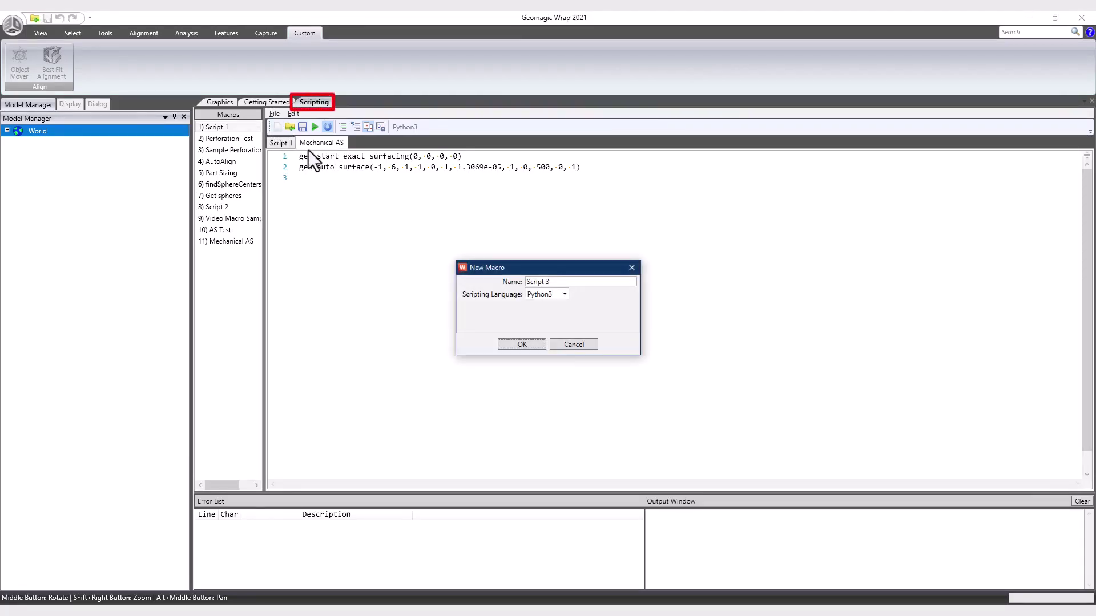
{"action": "left_click", "coordinate": [517, 344]}
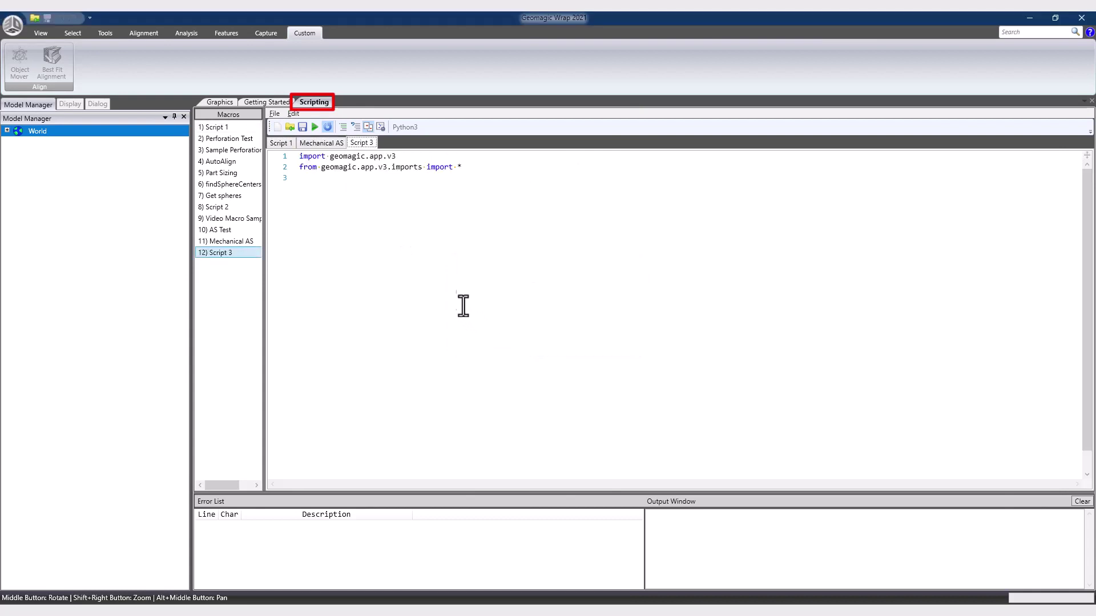
{"action": "left_click", "coordinate": [320, 182]}
{"action": "type", "text": "print"}
{"action": "type", "text": "(\"hell"}
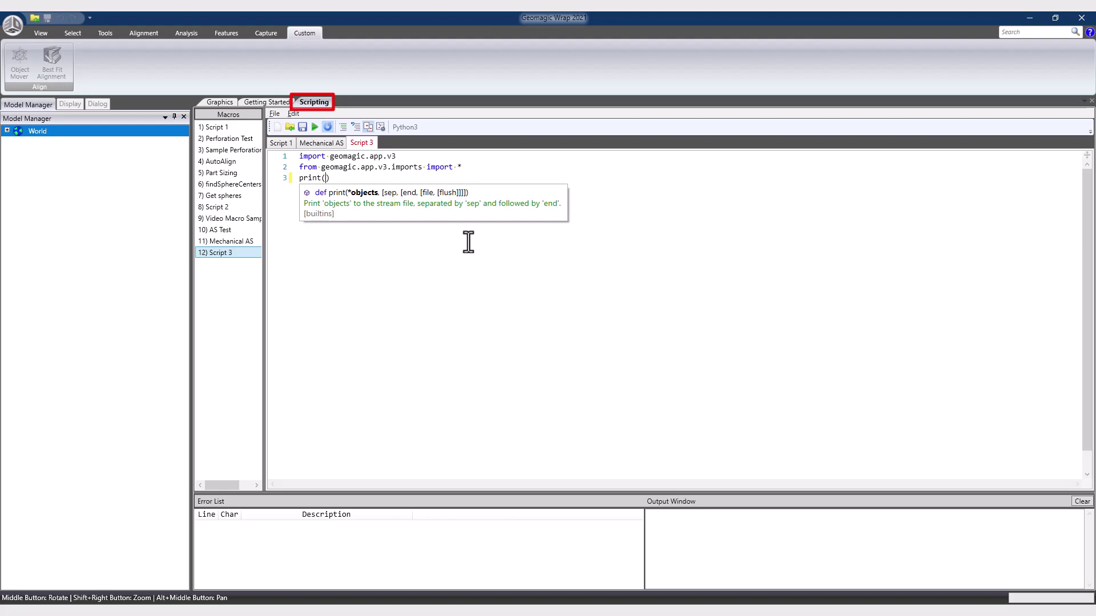
{"action": "type", "text": "o world\""}
{"action": "key", "text": "End"}
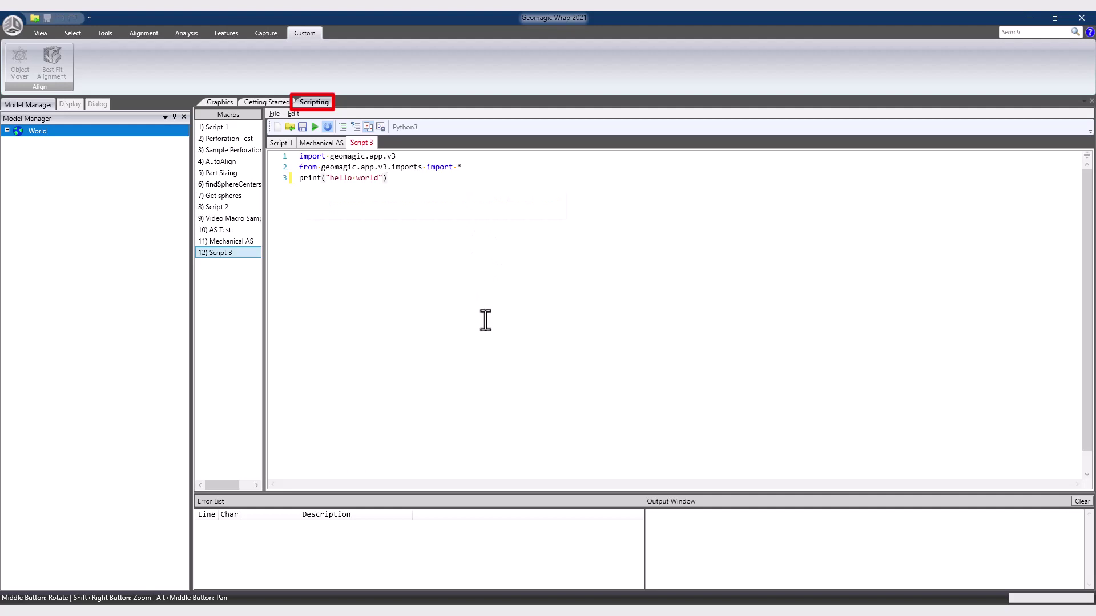
{"action": "left_click", "coordinate": [314, 127]}
{"action": "left_click_drag", "start_coordinate": [742, 524], "coordinate": [590, 516]}
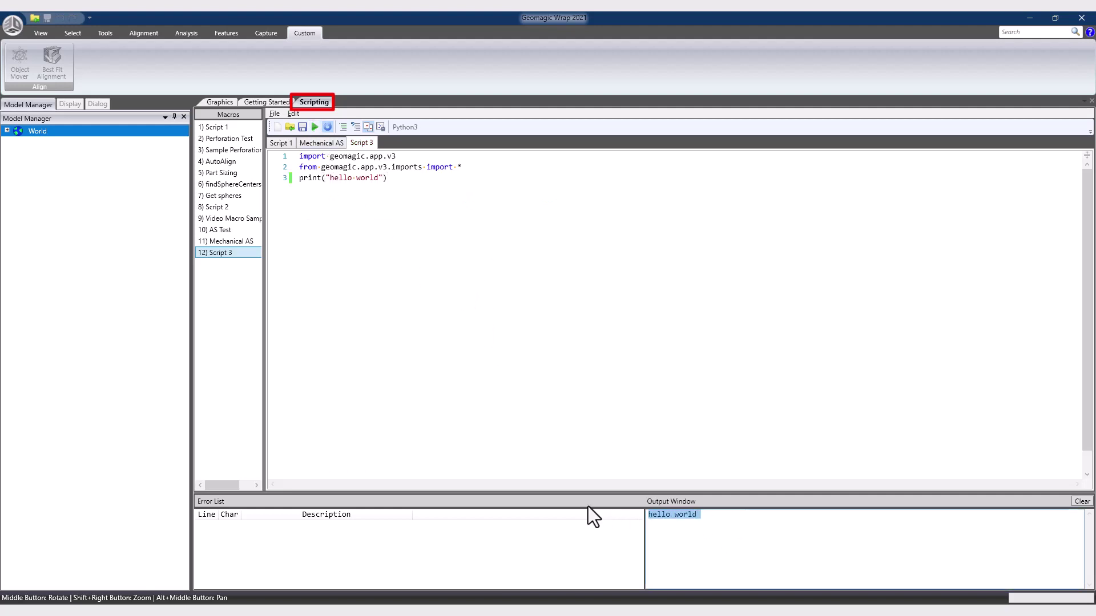
- Add line 4 as the comment 'This is a comment' in Script 3
{"action": "left_click", "coordinate": [514, 395]}
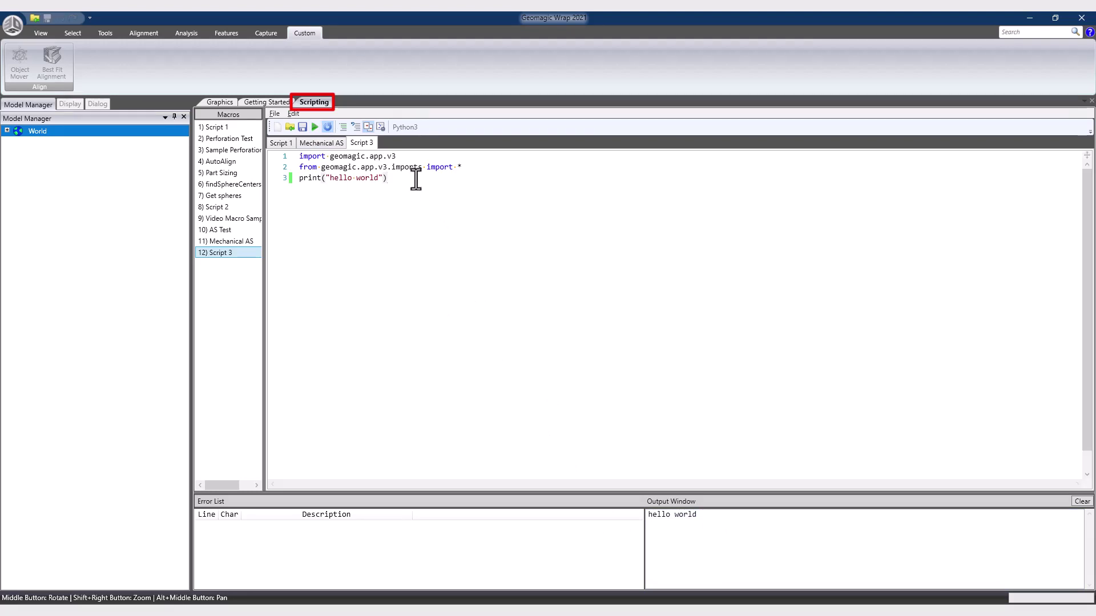
{"action": "key", "text": "Return"}
{"action": "type", "text": "This is not a comment"}
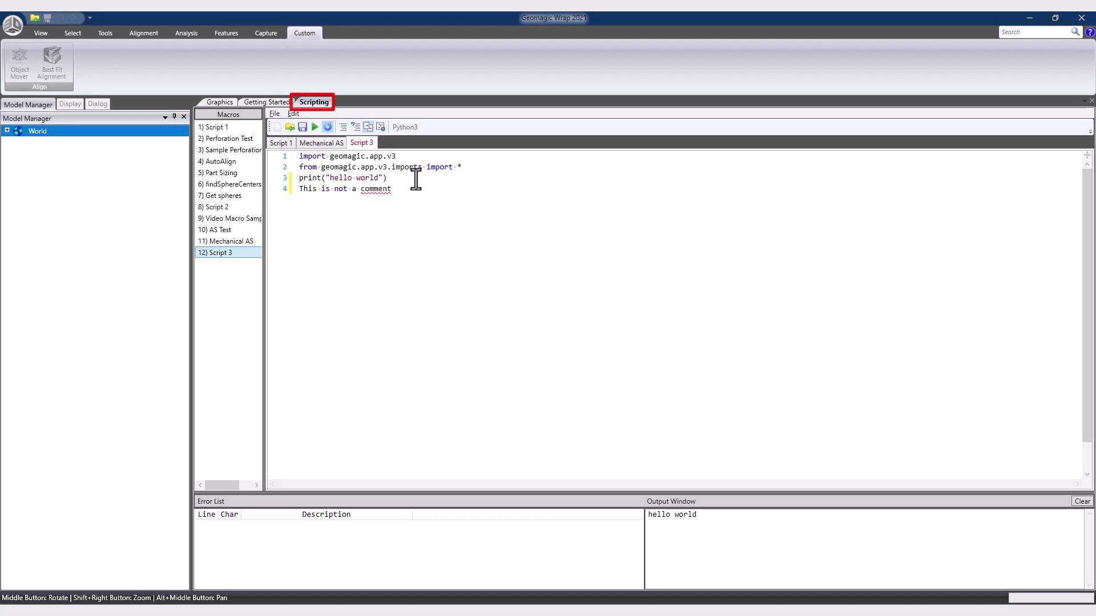
{"action": "left_click_drag", "start_coordinate": [407, 191], "coordinate": [298, 191]}
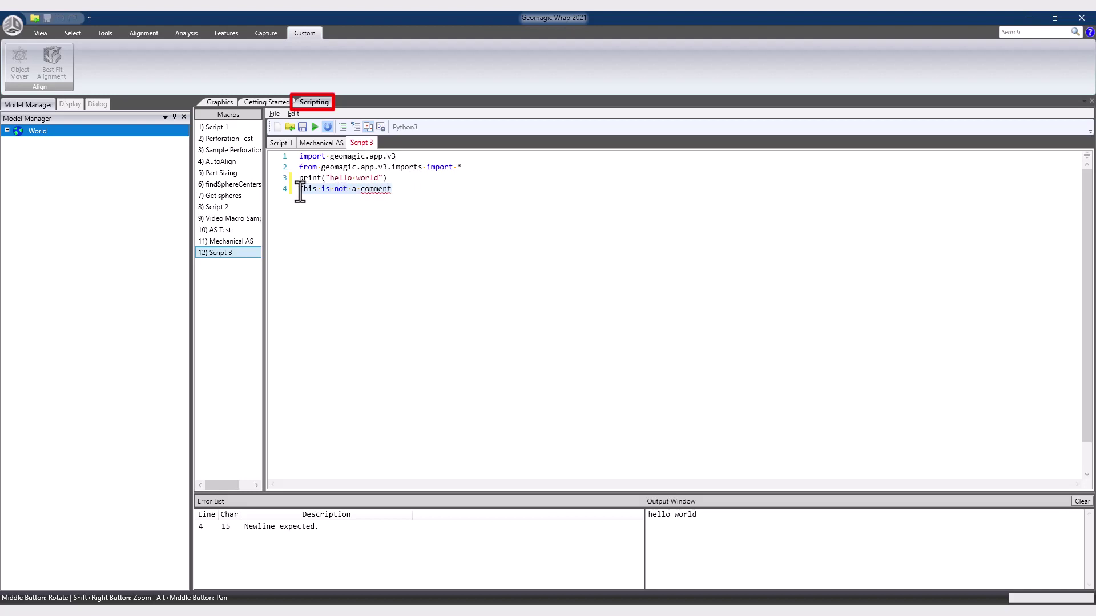
{"action": "left_click", "coordinate": [342, 127]}
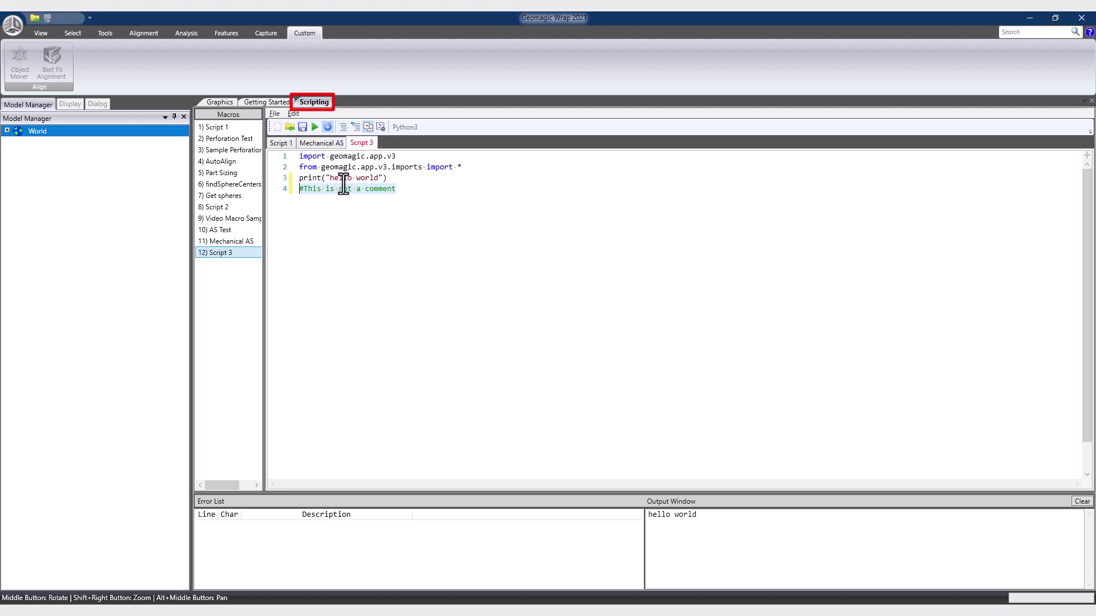
{"action": "double_click", "coordinate": [346, 189]}
{"action": "key", "text": "BackSpace"}
{"action": "key", "text": "BackSpace"}
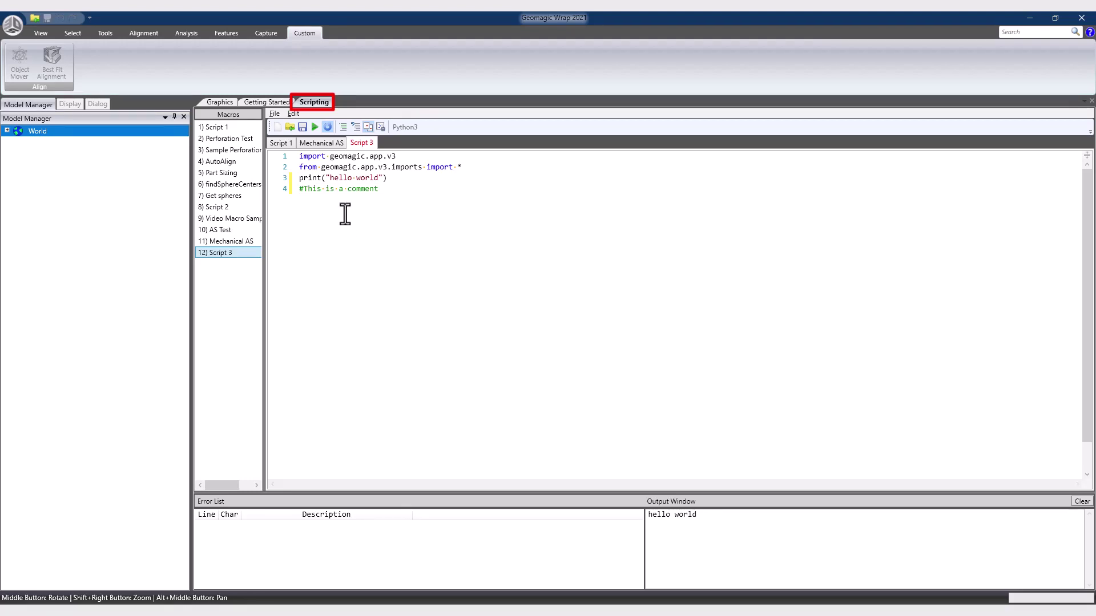
- Copy the geo.auto_surface line from Mechanical AS into Script 3
{"action": "left_click", "coordinate": [323, 146]}
{"action": "right_click", "coordinate": [345, 169]}
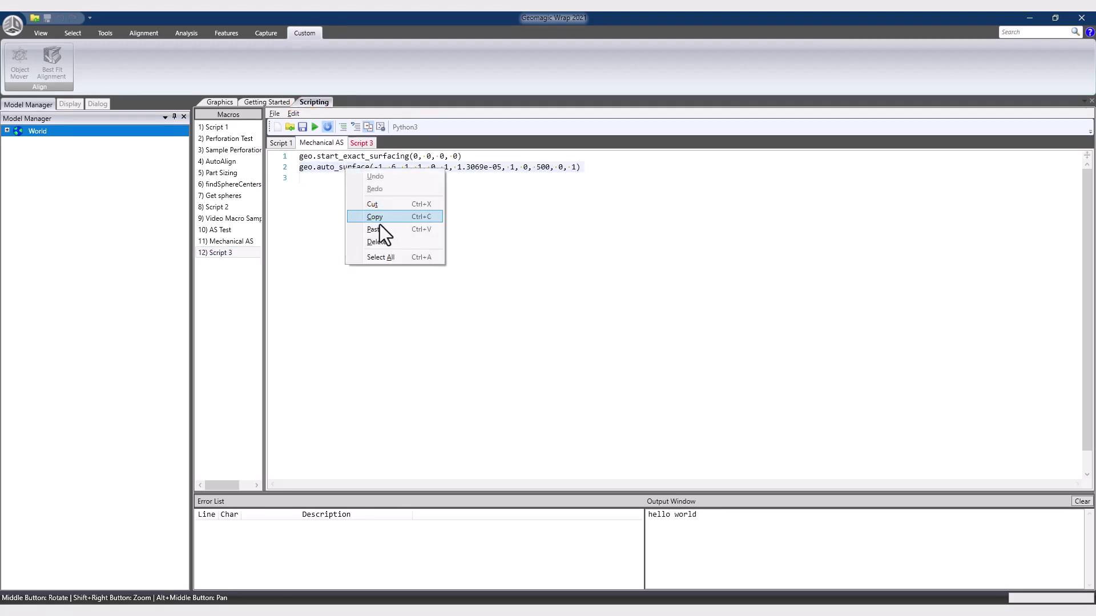
{"action": "left_click", "coordinate": [377, 218]}
{"action": "left_click", "coordinate": [362, 144]}
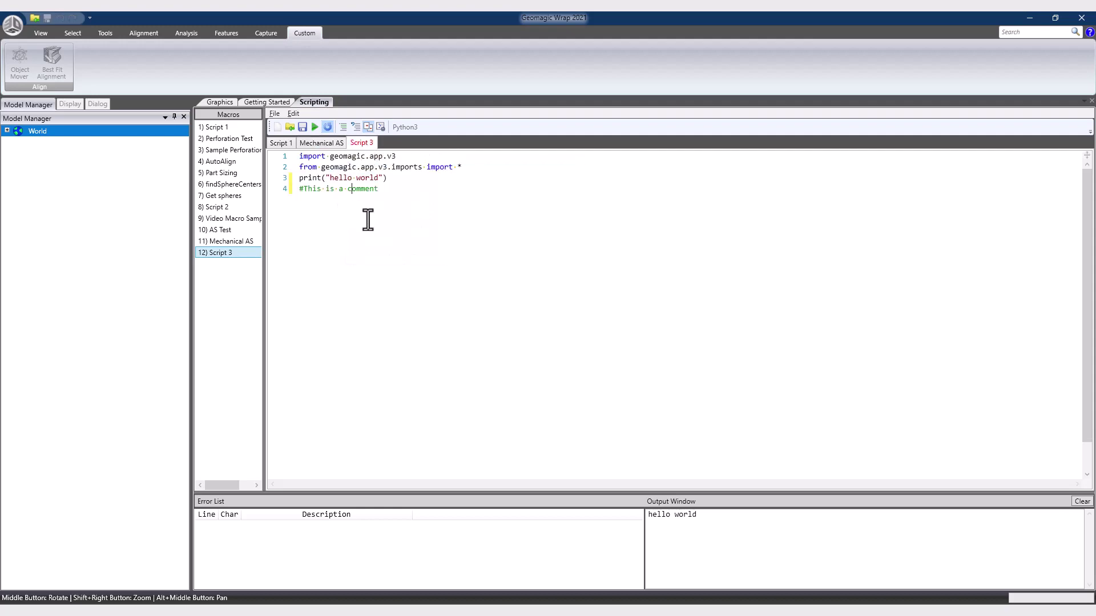
{"action": "type", "text": "geo.auto_surface(1, 0, 1, 1, 0, 1, 1.0000e-05, 1, 0, 100, 0, 1)"}
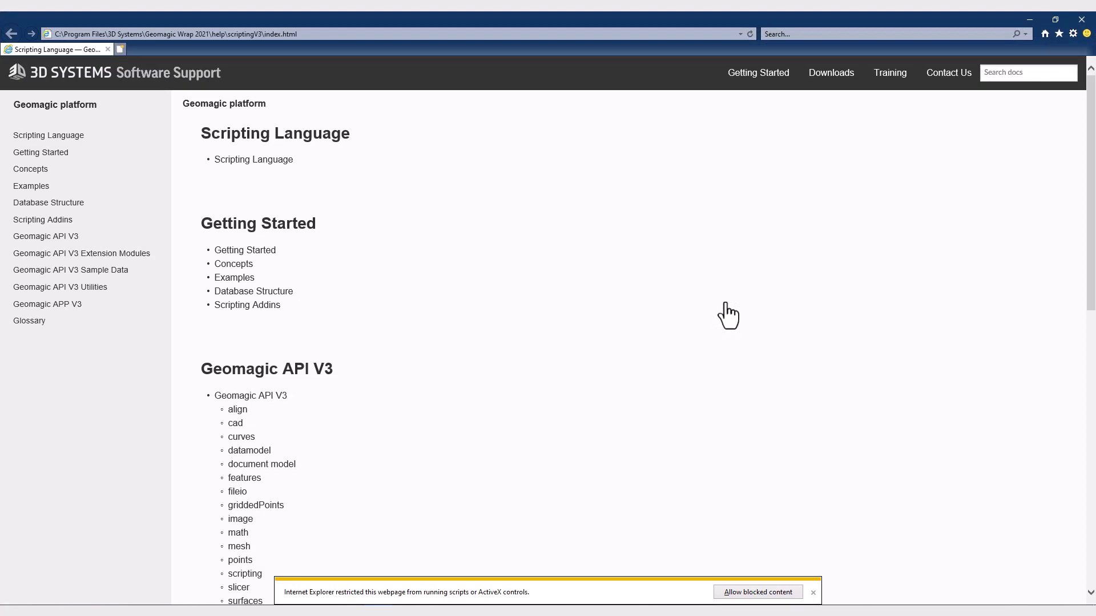
- Open the scripting help's Getting Started page, then web-search 'python for dummies'
{"action": "left_click", "coordinate": [268, 267]}
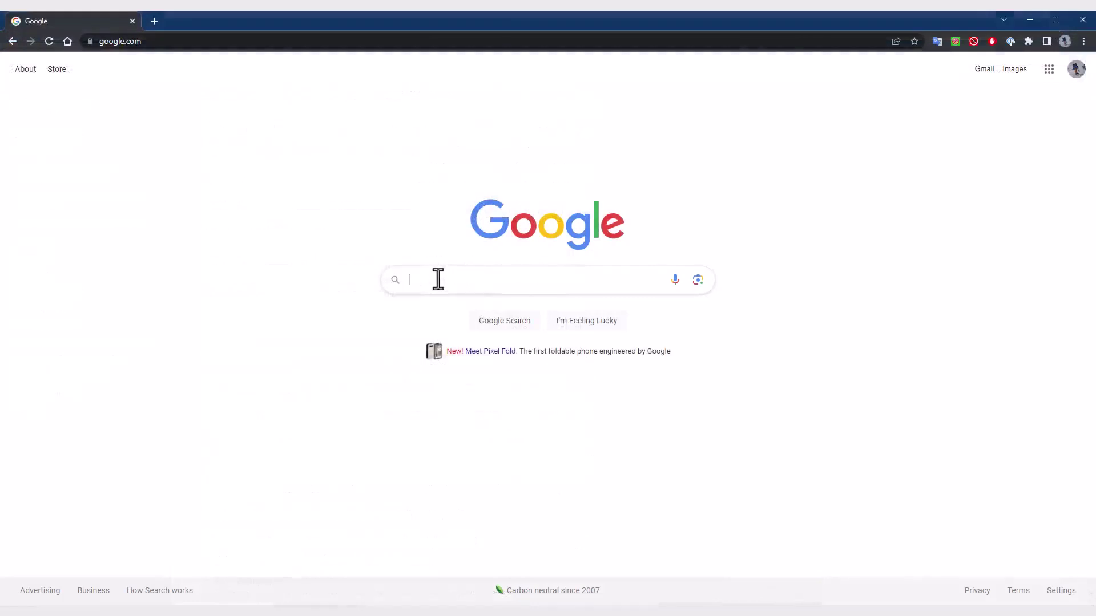
{"action": "left_click", "coordinate": [439, 278]}
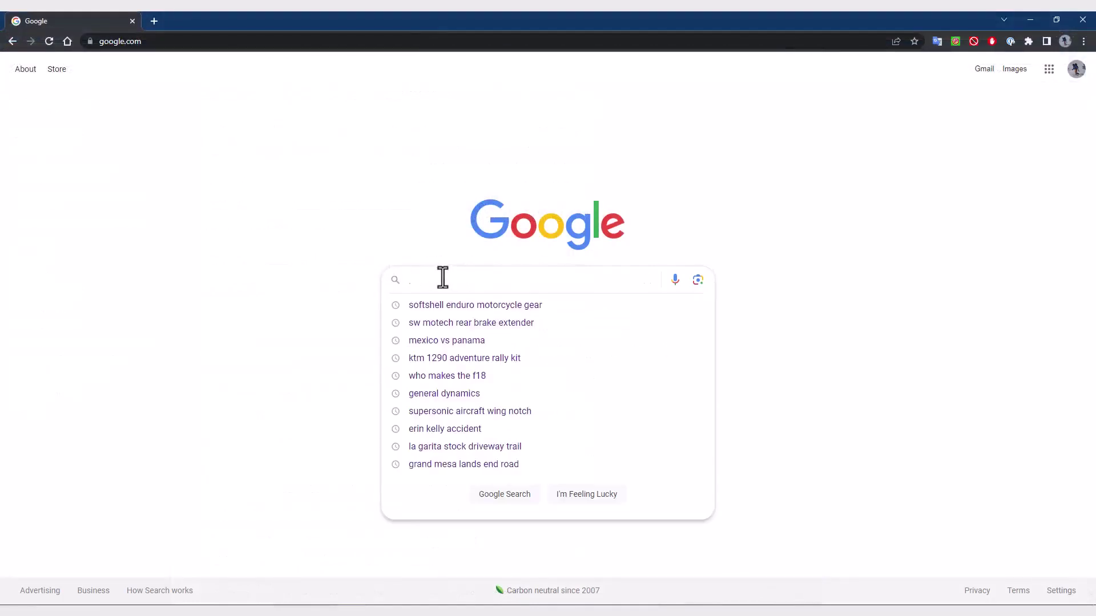
{"action": "type", "text": "python for dummies"}
{"action": "key", "text": "Return"}
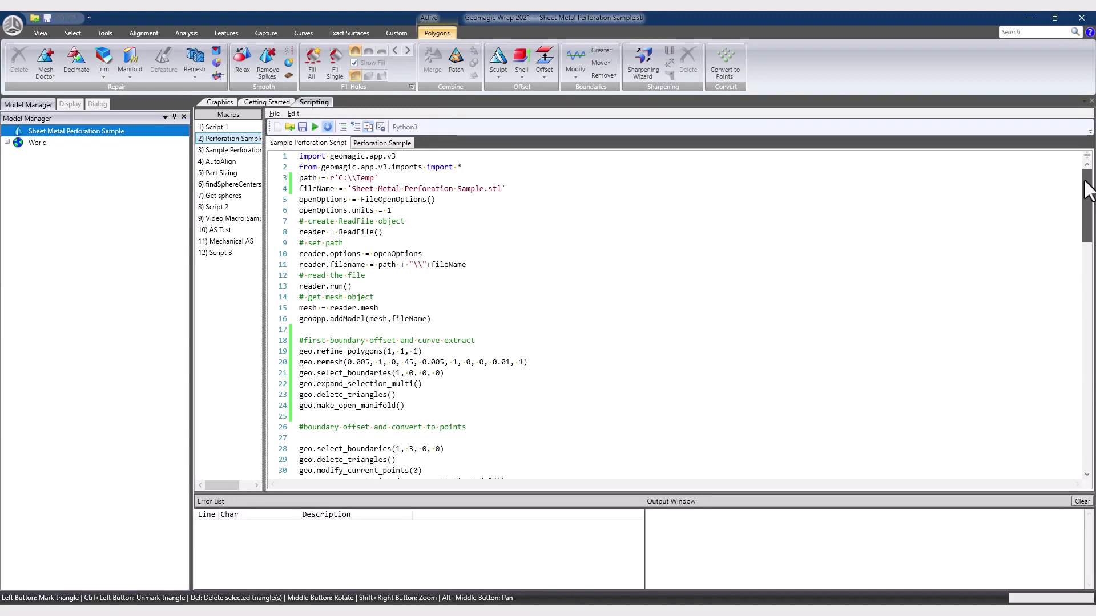
- Review the Sample Perforation Script code and run it to generate the perfs cylinder mesh
{"action": "left_click_drag", "start_coordinate": [1085, 181], "coordinate": [1088, 221]}
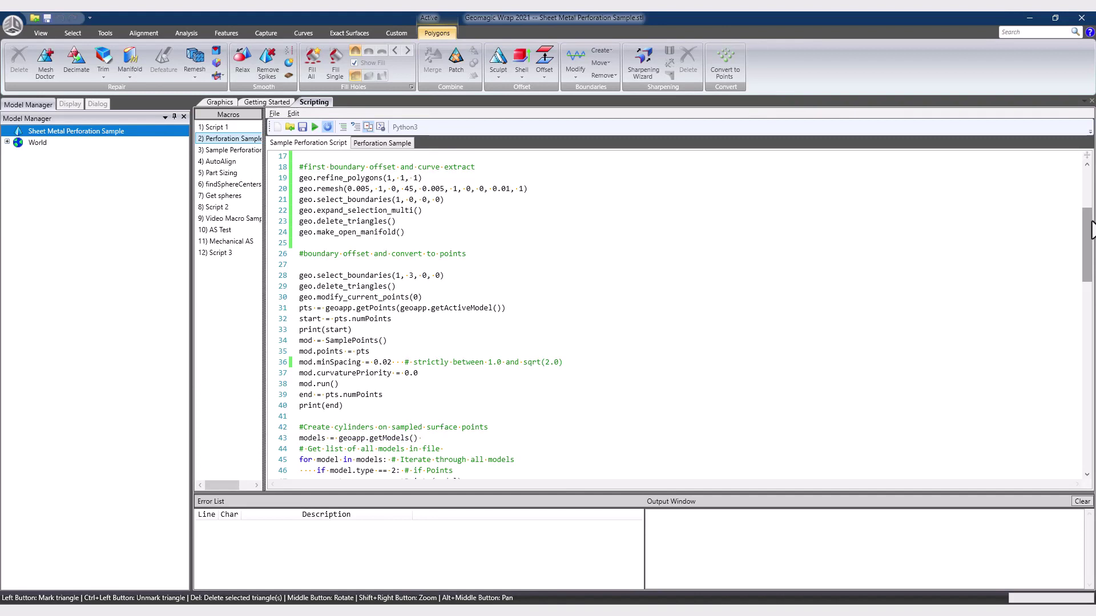
{"action": "left_click_drag", "start_coordinate": [1091, 234], "coordinate": [1092, 294]}
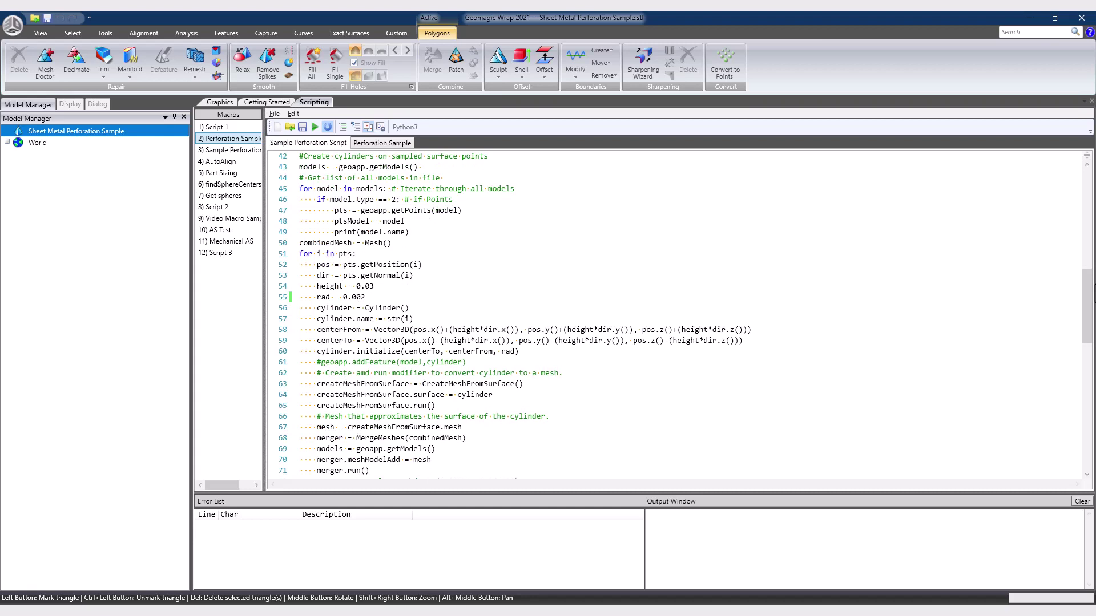
{"action": "left_click_drag", "start_coordinate": [1091, 292], "coordinate": [1089, 362]}
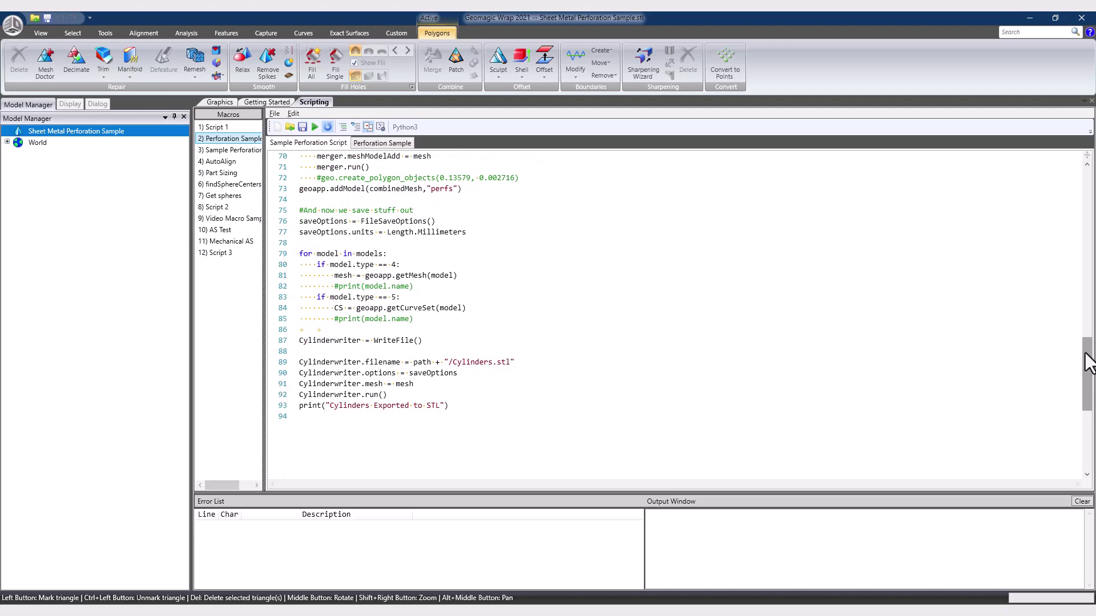
{"action": "left_click", "coordinate": [315, 127]}
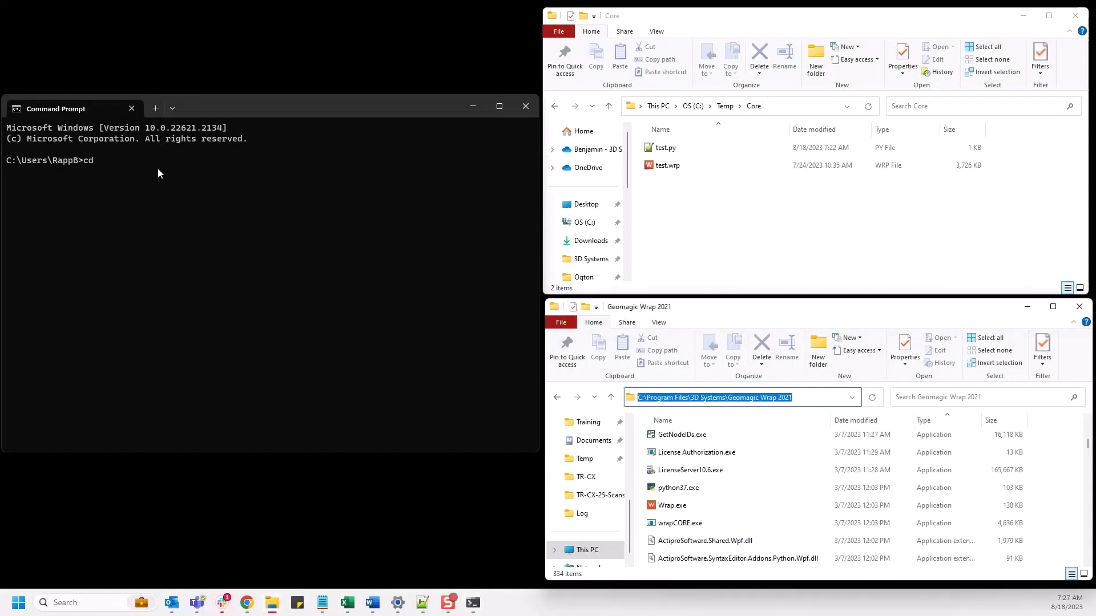
- Change the Command Prompt directory to the Geomagic Wrap 2021 install folder
{"action": "left_click", "coordinate": [158, 171]}
{"action": "key", "text": "ctrl+v"}
{"action": "key", "text": "Return"}
- Run wrapCore.exe on test.wrp with test.py, writing result.wrp to C:\Temp\Core
{"action": "type", "text": "wr"}
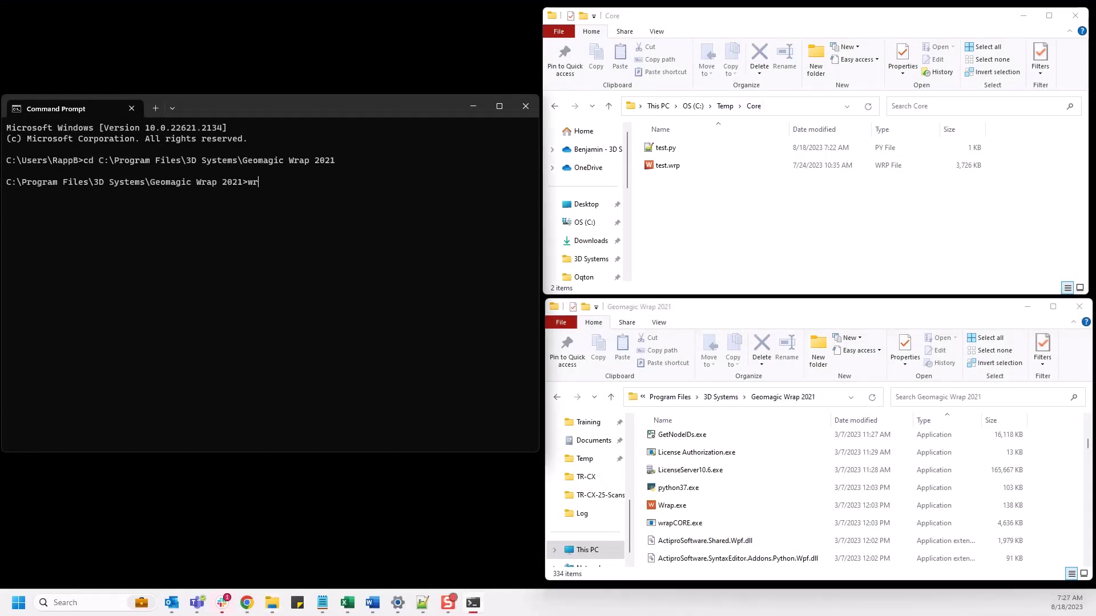
{"action": "type", "text": "apCore.exe -input"}
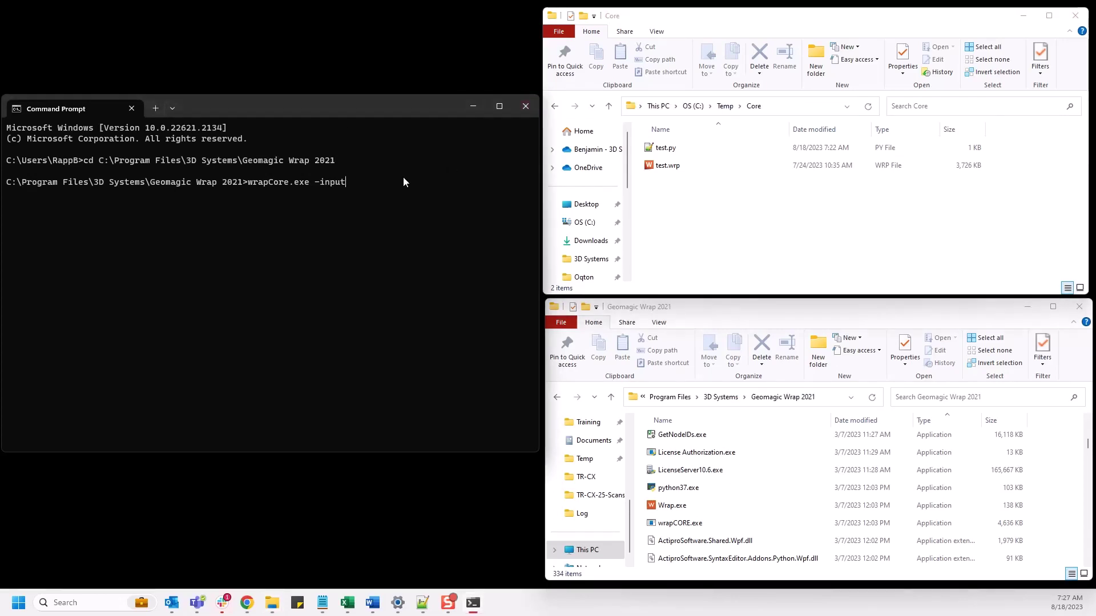
{"action": "type", "text": " \"C:\\Temp\\Core\\test"}
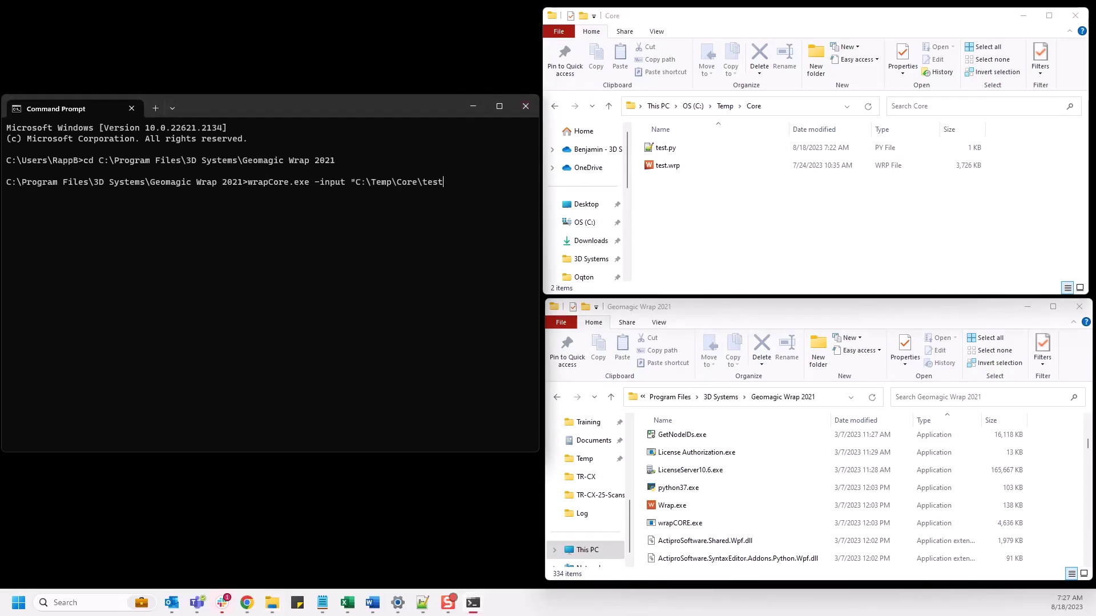
{"action": "type", "text": ".wrp\" -script \"C:\\Temp\\Core"}
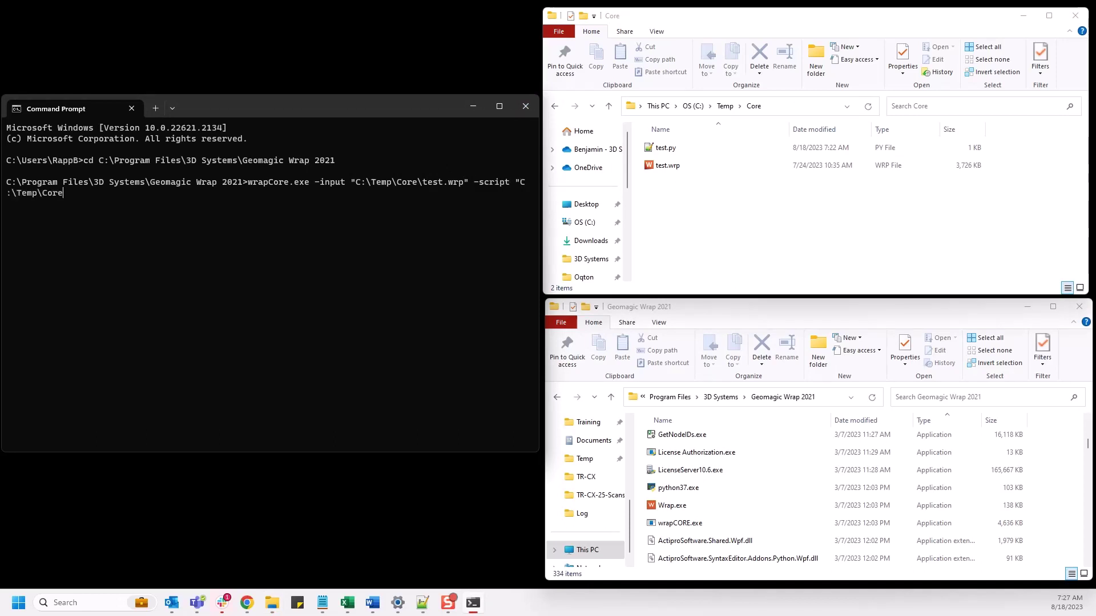
{"action": "type", "text": "\\test.py\" -output \"C:\\Temp\\Core\\"}
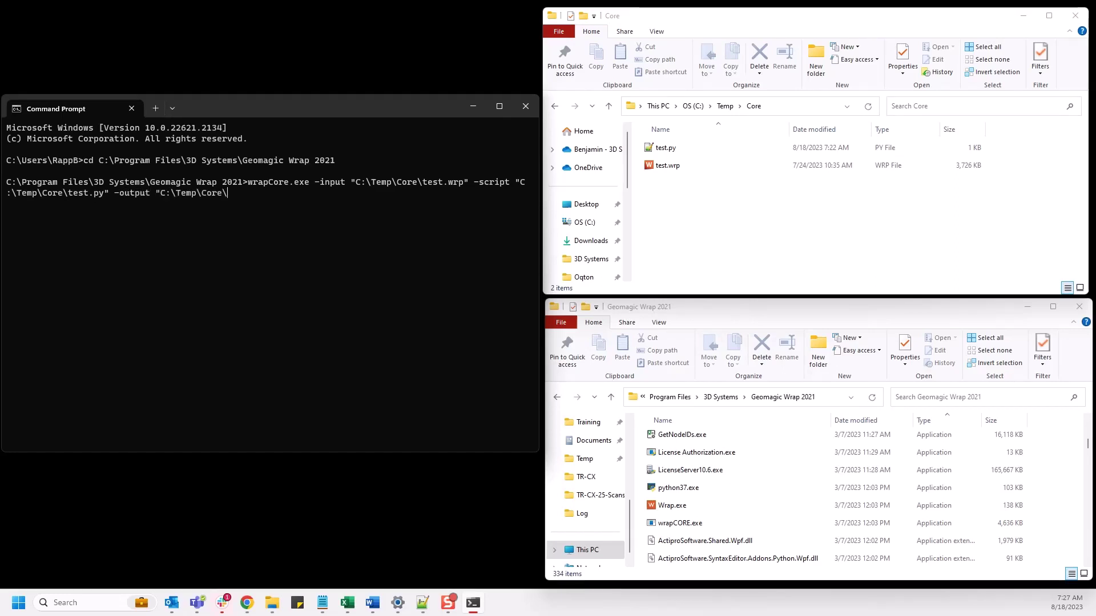
{"action": "type", "text": "result.wrp"}
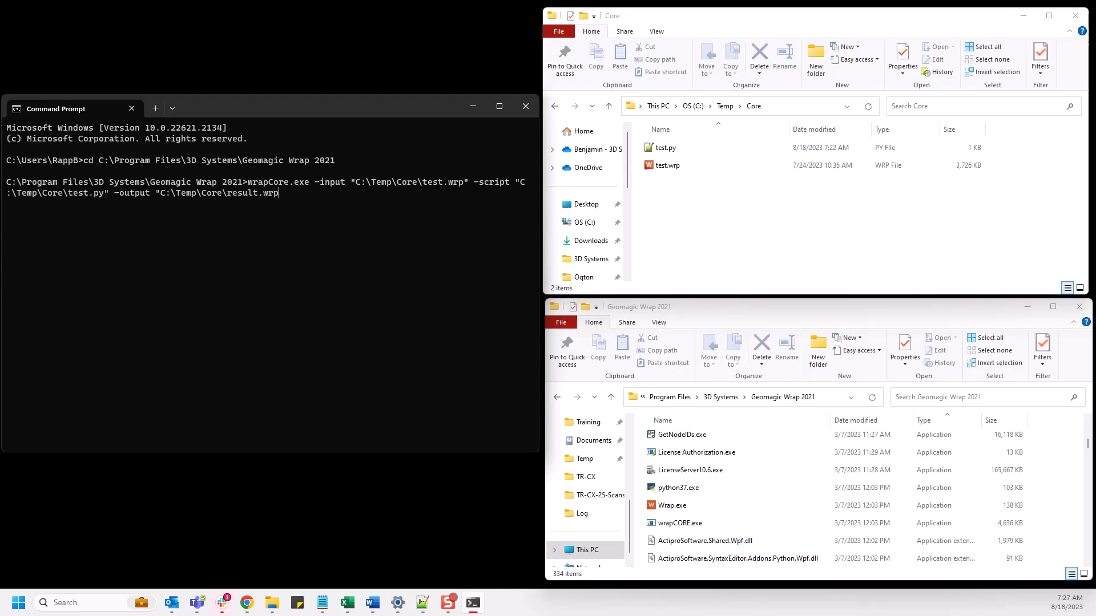
{"action": "type", "text": "\""}
{"action": "key", "text": "Return"}
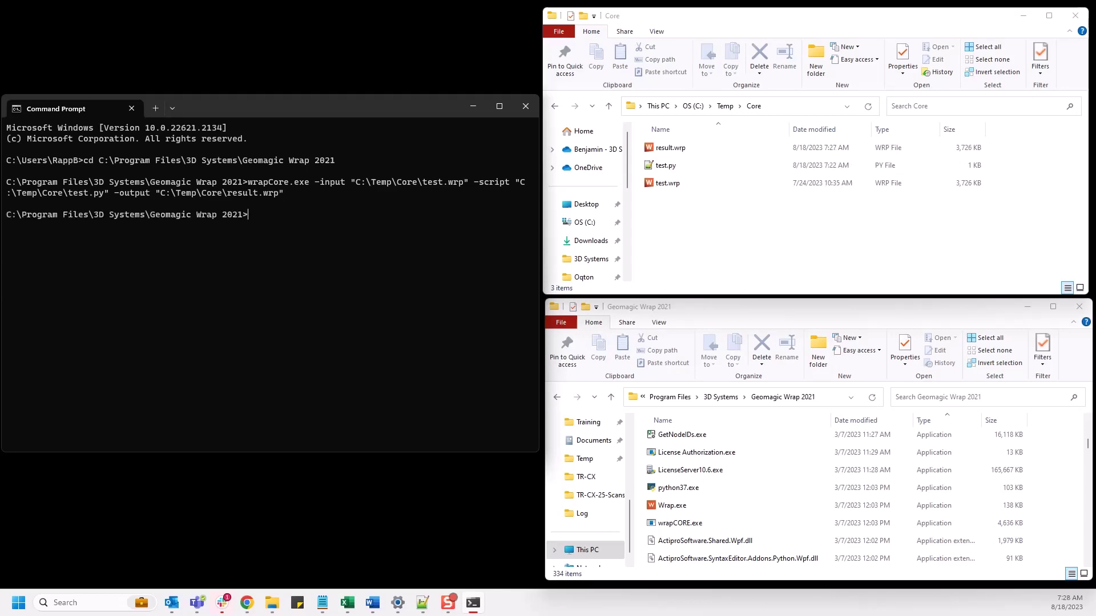
{"action": "left_click", "coordinate": [717, 143]}
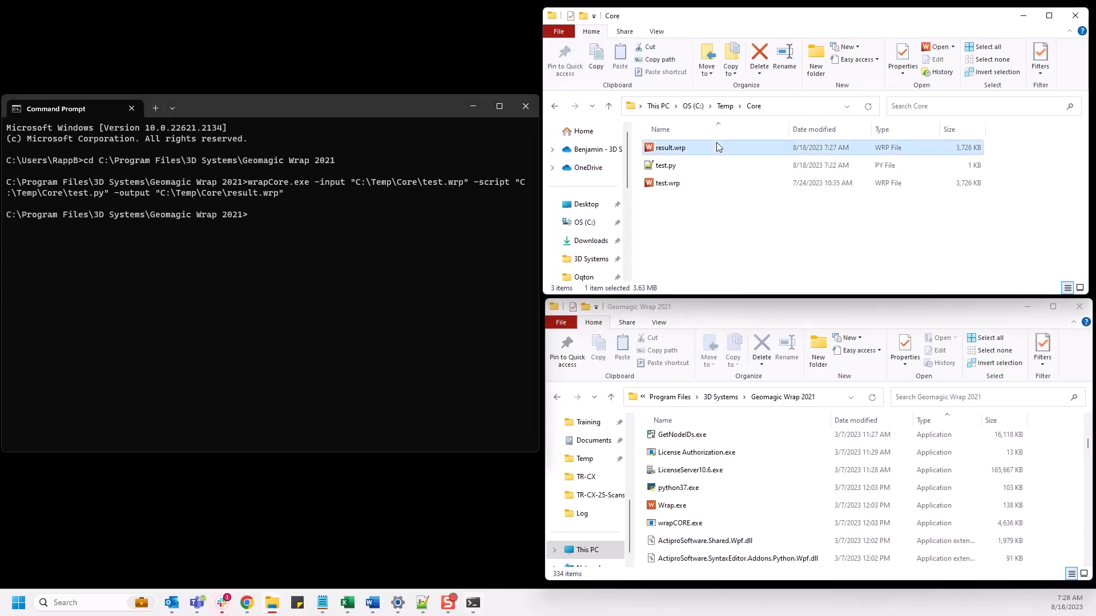